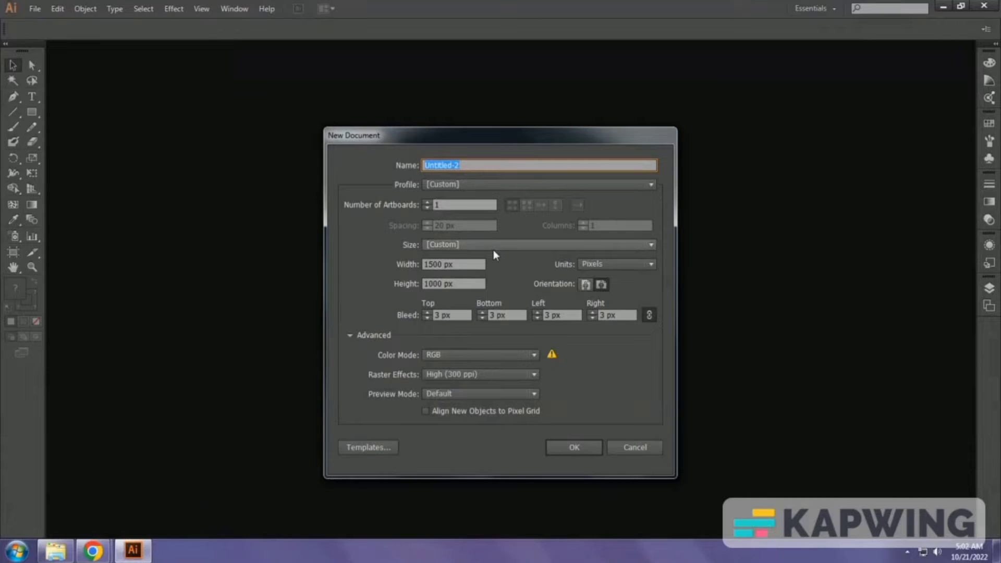
Create the new document with the name Metal and add the text "Metal" on the artboard
type("Metal")
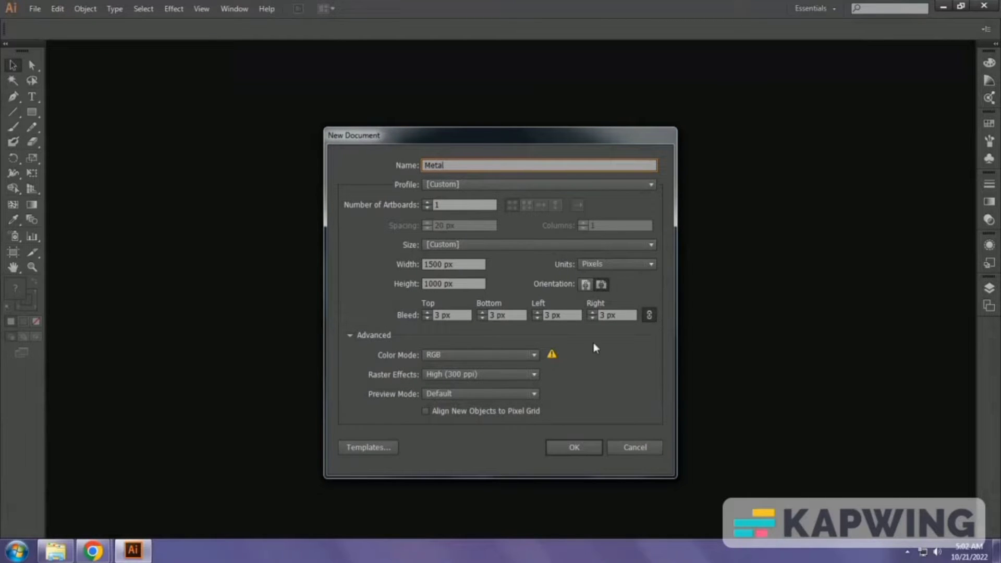
left_click(574, 447)
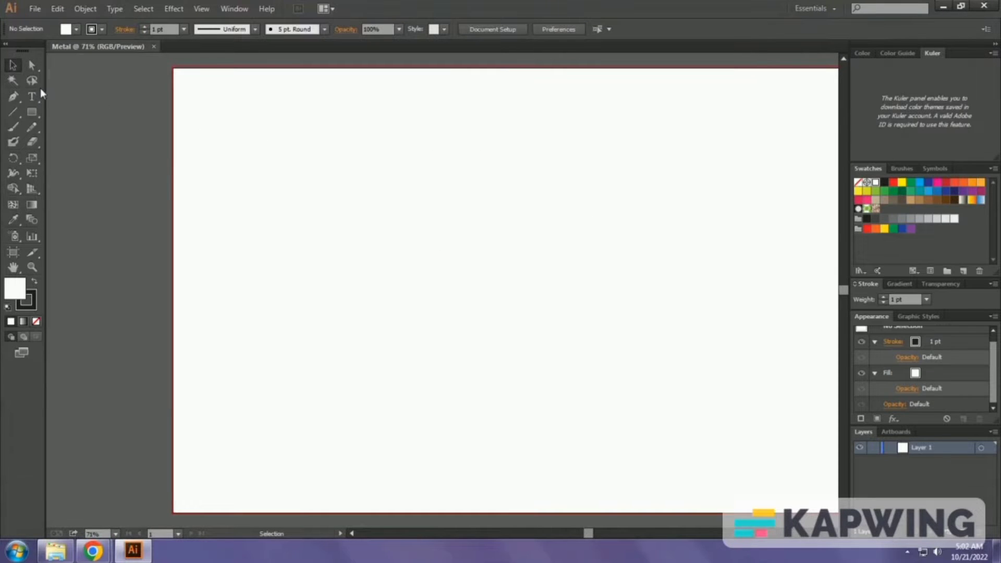
left_click(31, 97)
left_click(350, 263)
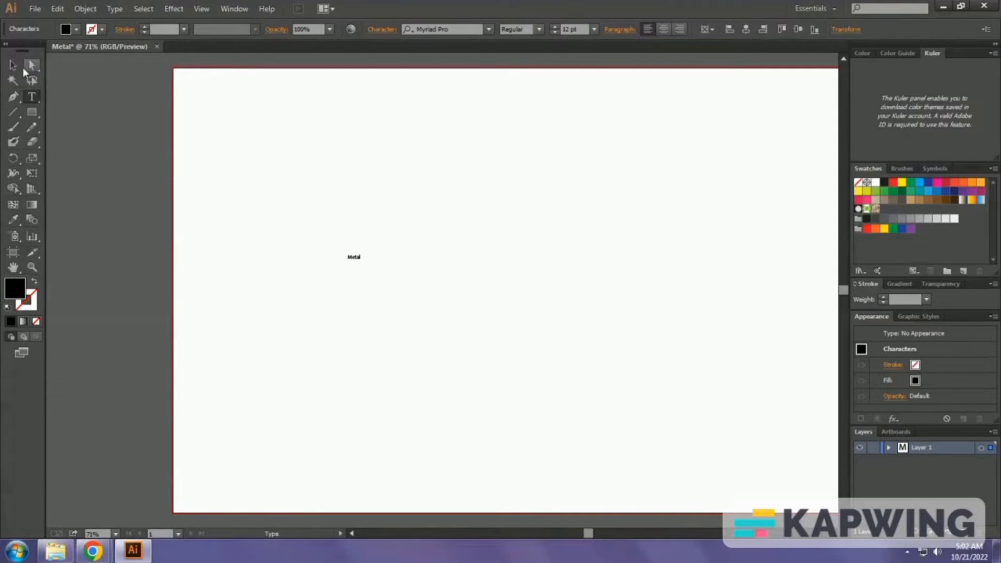
Enlarge the "Metal" text to about 306 pt and set its font to A&S Snapper Script
left_click(13, 66)
left_click_drag(363, 264, 551, 385)
left_click(443, 30)
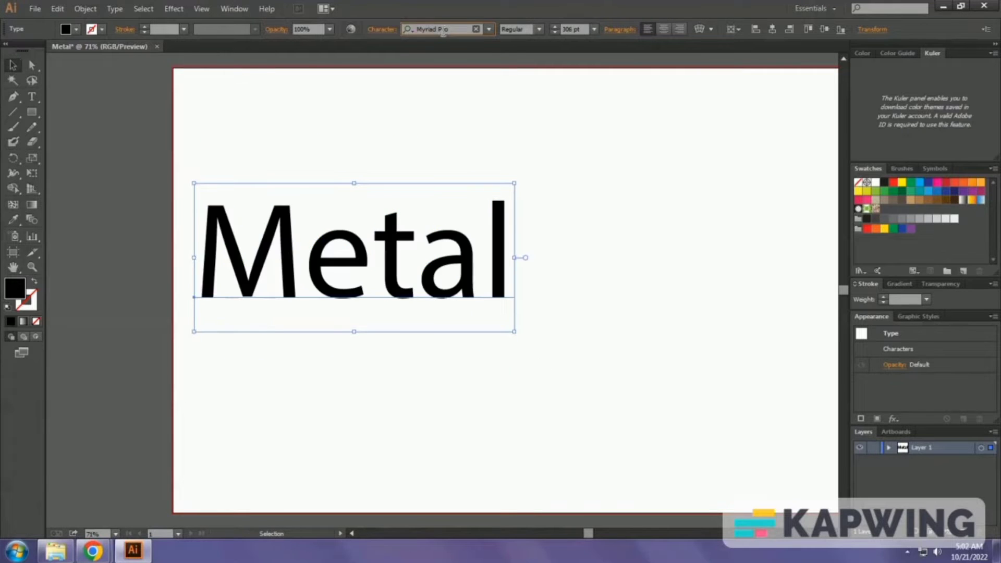
type("scri")
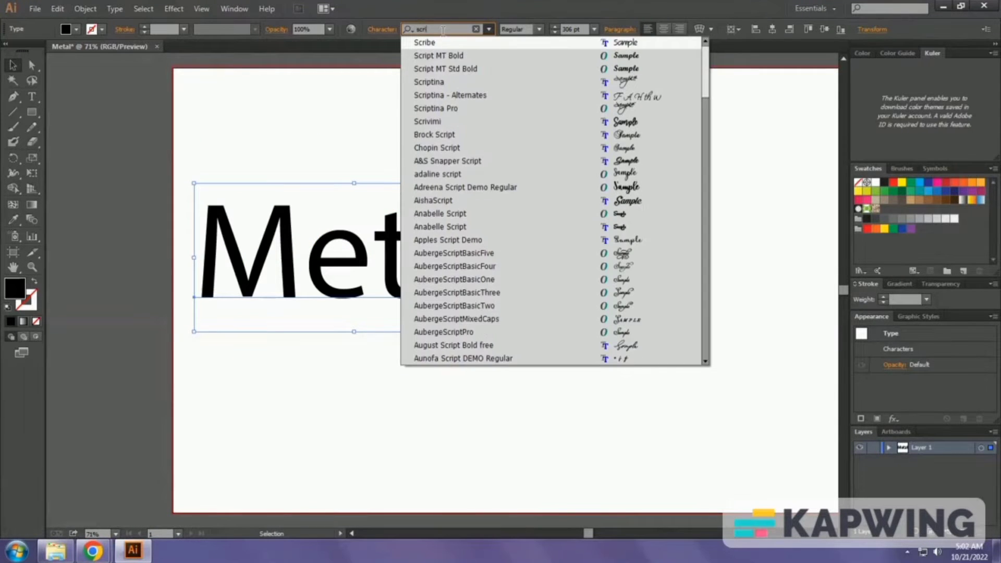
left_click(447, 161)
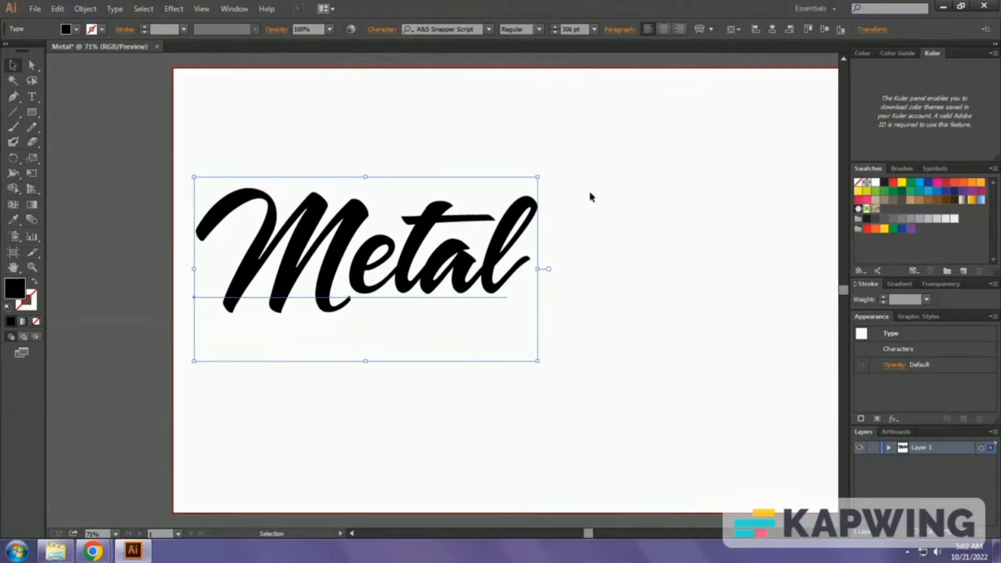
Center the "Metal" text horizontally on the artboard and convert it to outlines
key("ctrl+minus")
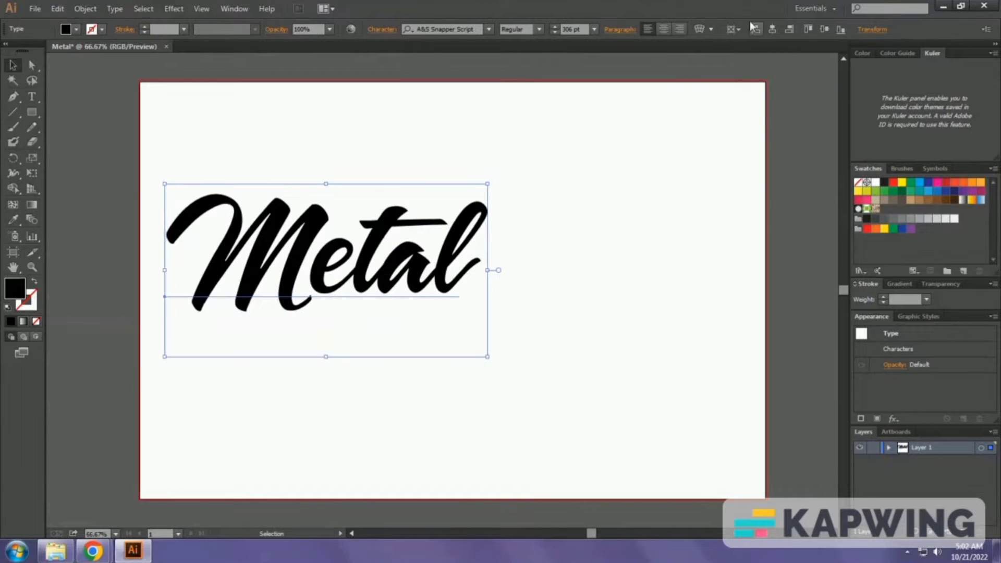
left_click(773, 30)
key("ctrl+minus")
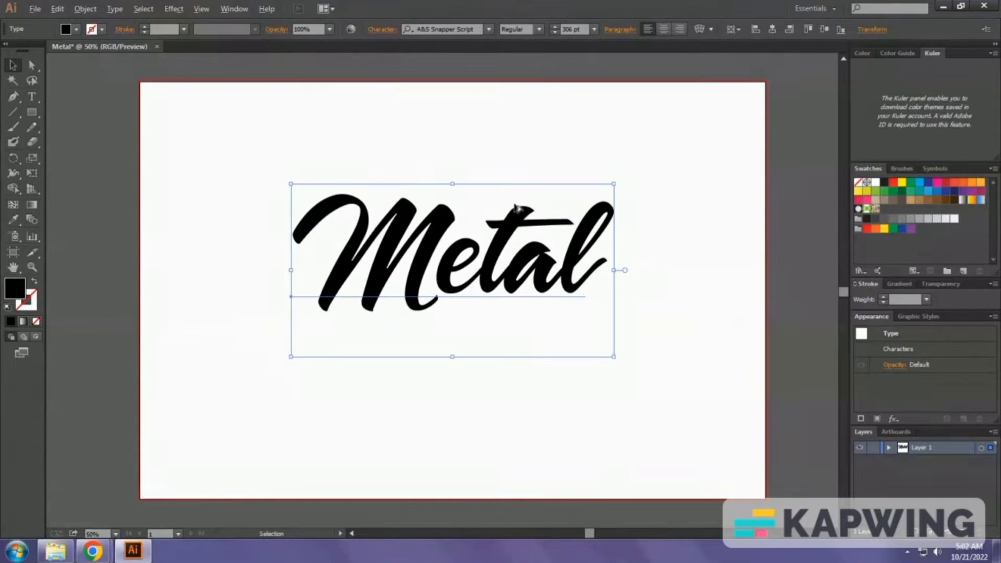
right_click(479, 218)
left_click(513, 306)
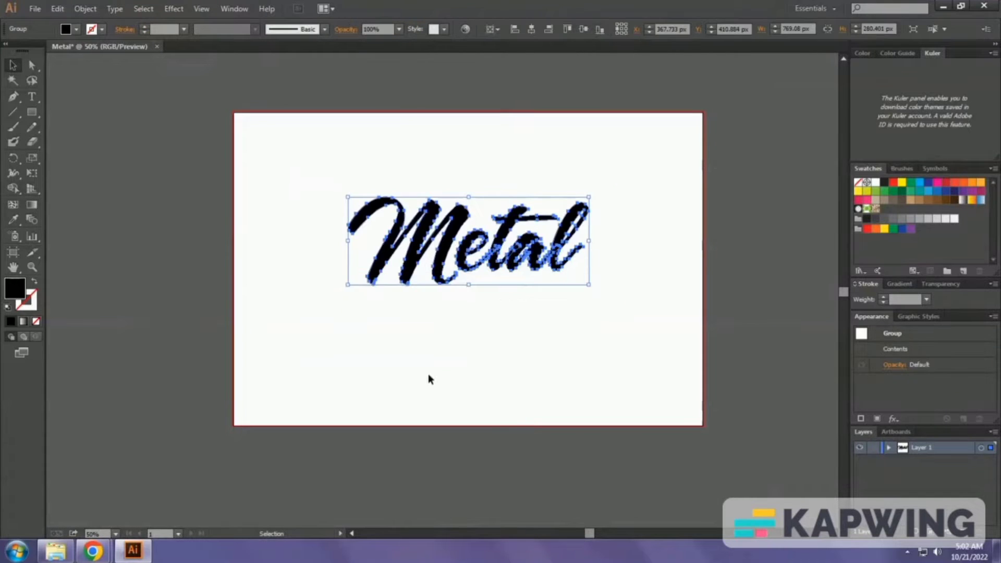
Offset the path of the outlined lettering by 10 px with round joins
left_click(427, 374)
left_click(407, 224)
left_click(94, 14)
mouse_move(172, 263)
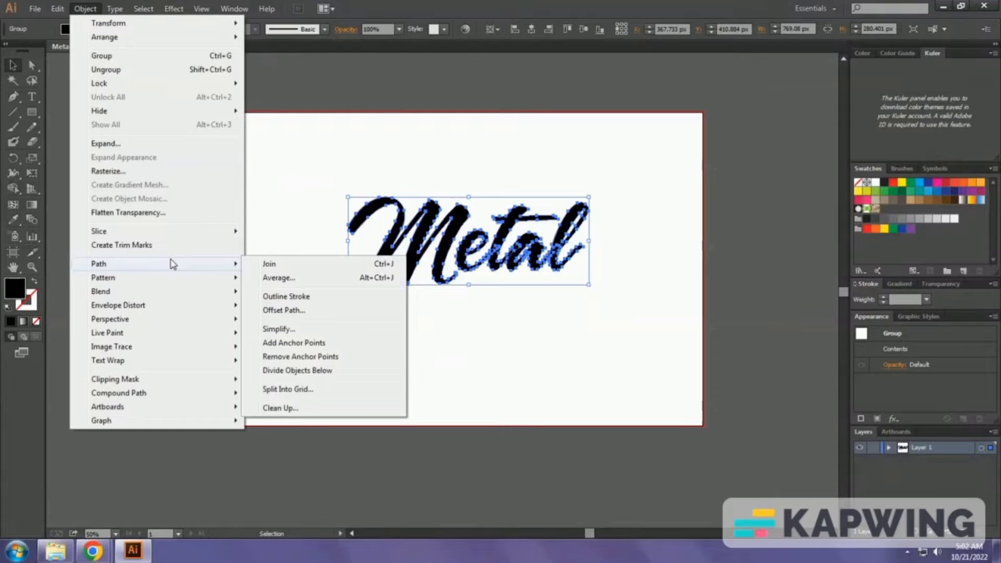
left_click(284, 310)
left_click(477, 258)
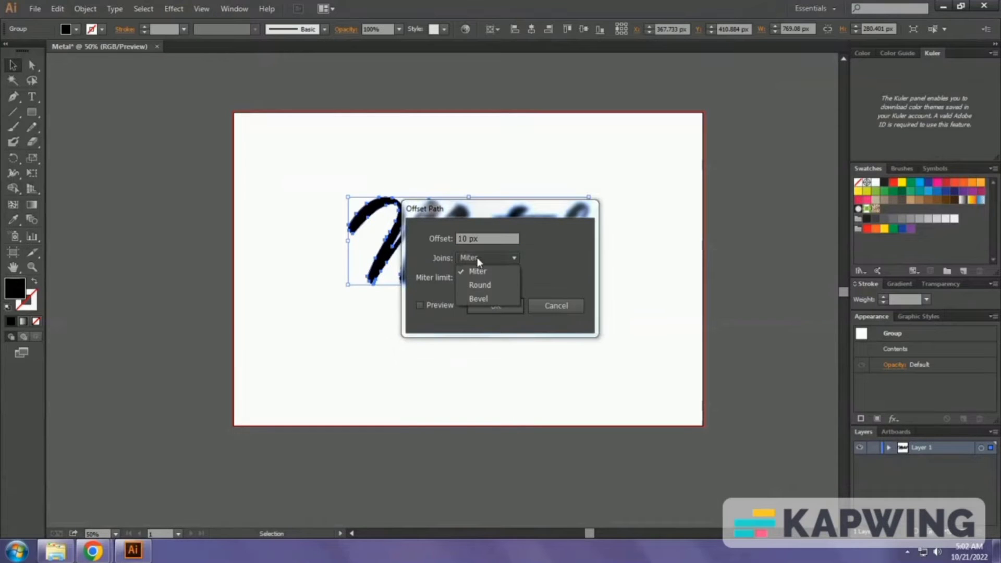
left_click(480, 285)
left_click(440, 307)
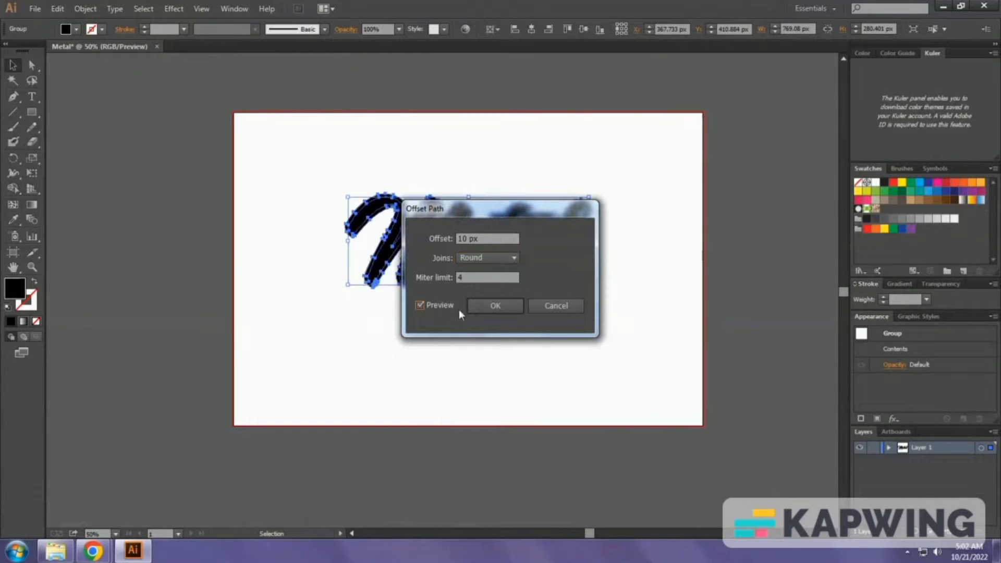
left_click(500, 307)
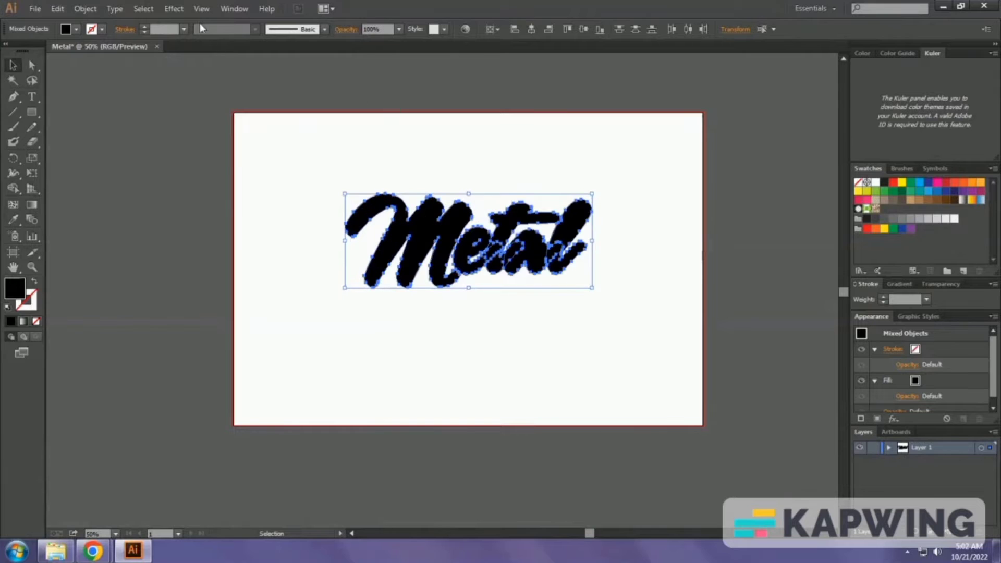
Unite the offset letter shapes into one shape using Pathfinder
left_click(183, 9)
mouse_move(201, 11)
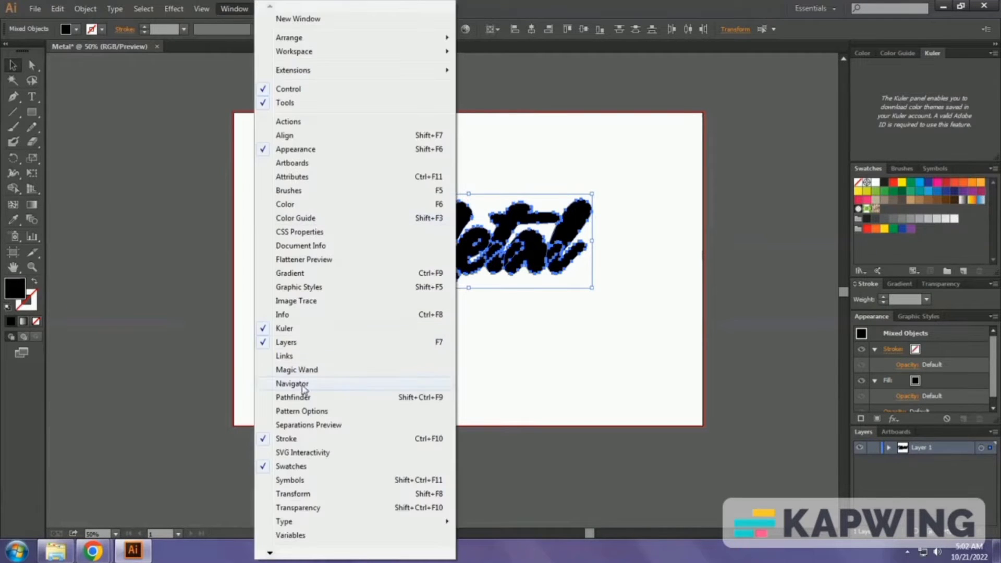
left_click(303, 398)
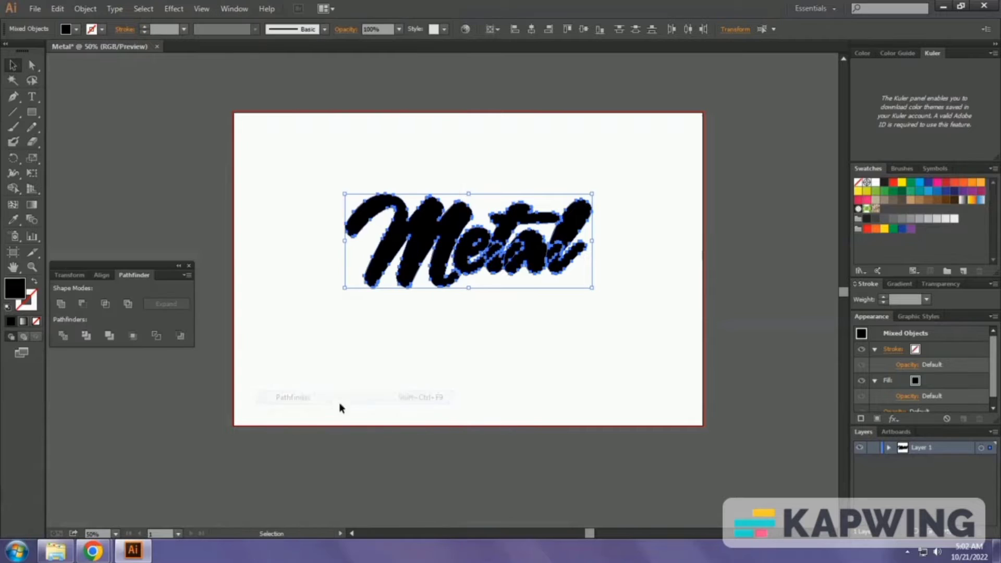
left_click(58, 304)
left_click(444, 310)
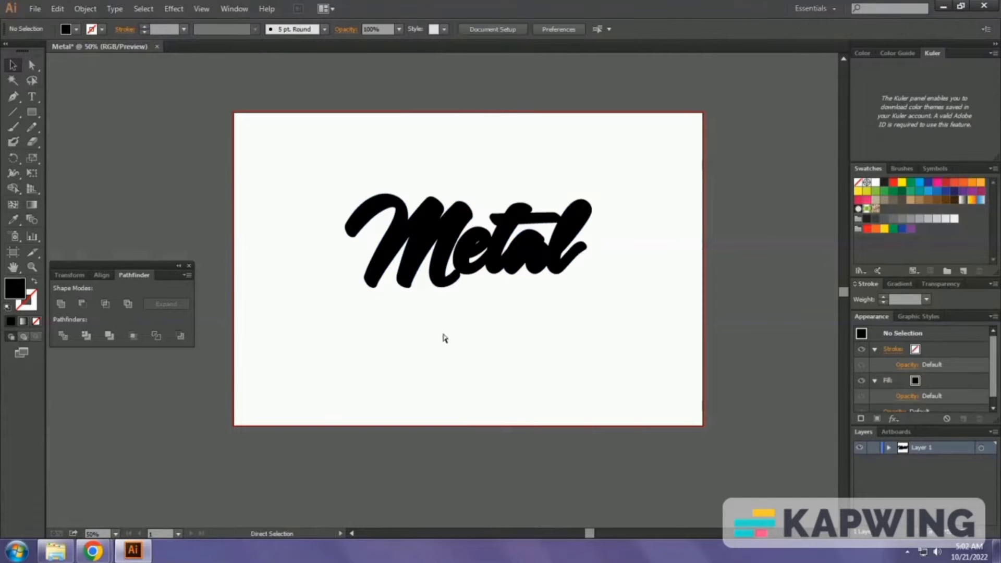
Paste the gold gradient circle and place it beside the artboard, left of the lettering
key("ctrl+v")
left_click_drag(441, 308, 164, 205)
left_click(365, 283)
Ungroup the lettering and send the united offset shape to the back
left_click_drag(263, 147, 624, 344)
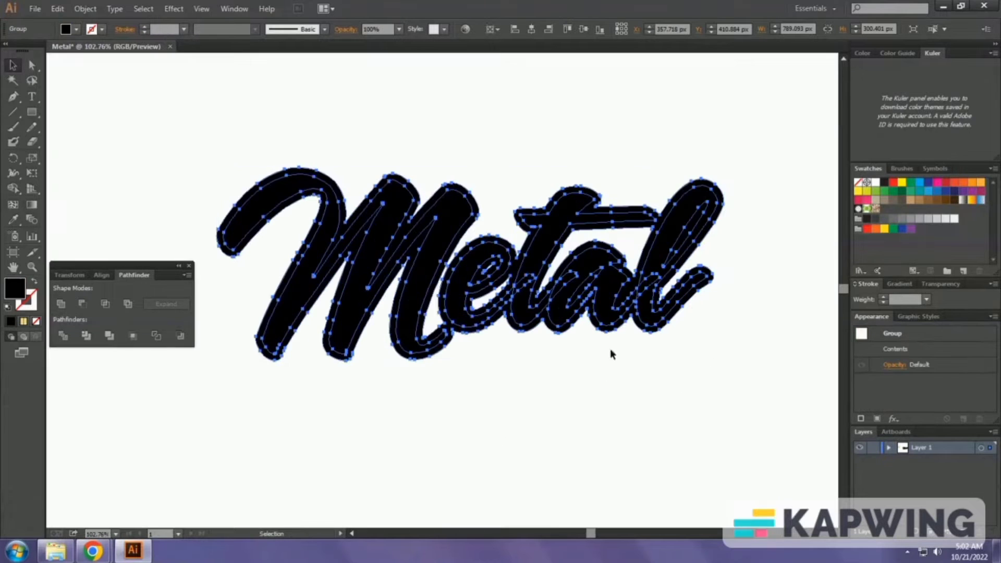
key("ctrl")
key("ctrl+8")
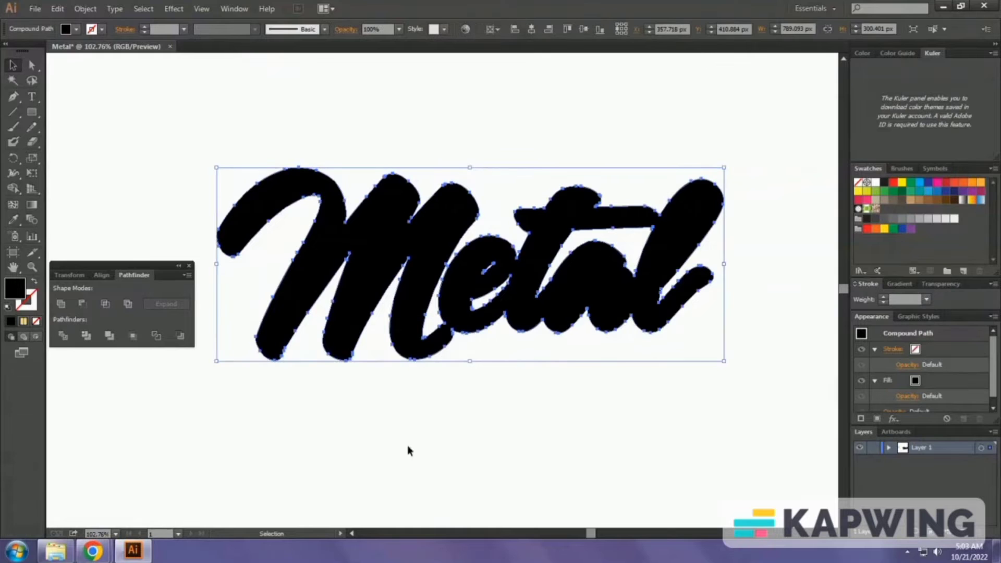
right_click(330, 345)
mouse_move(388, 444)
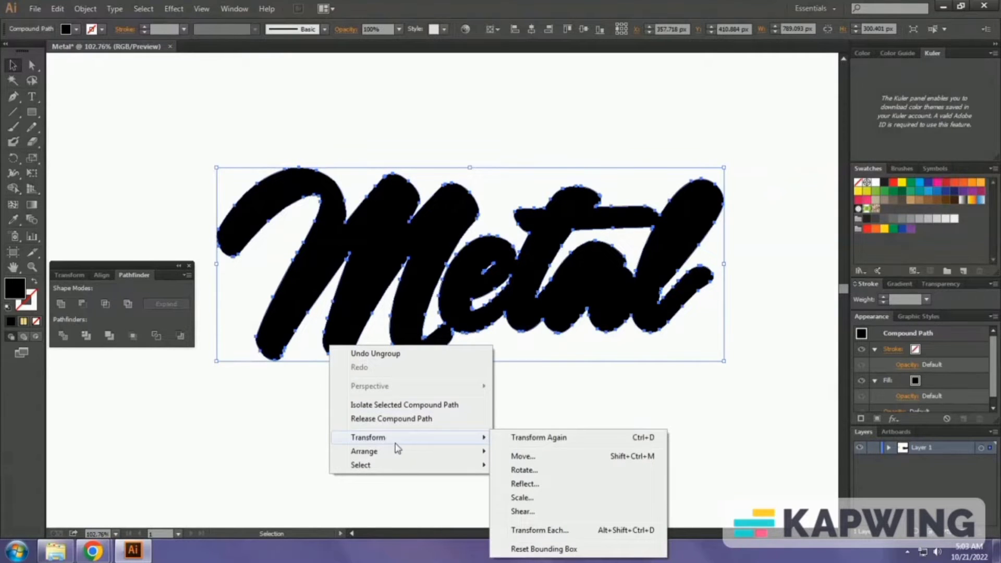
left_click(499, 492)
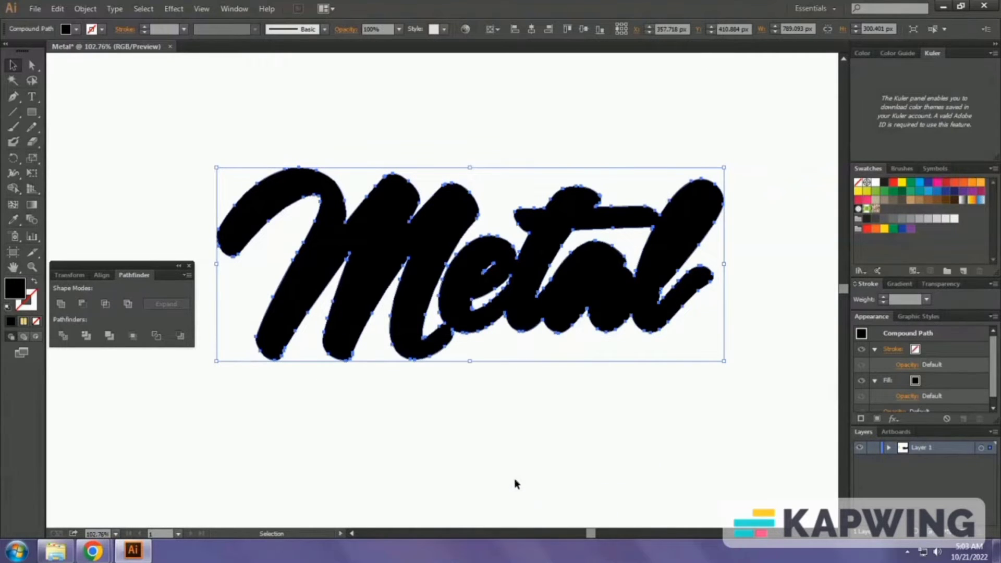
Fill the five original letters of "Metal" with white, leaving out the offset shape behind them
left_click(428, 229)
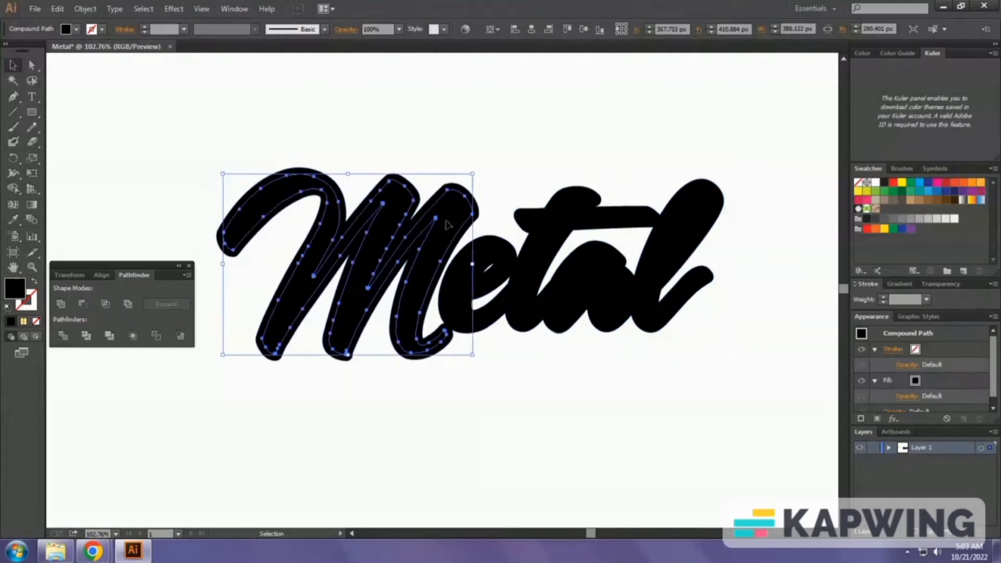
left_click(477, 256, "shift")
left_click(541, 243, "shift")
left_click(601, 253, "shift")
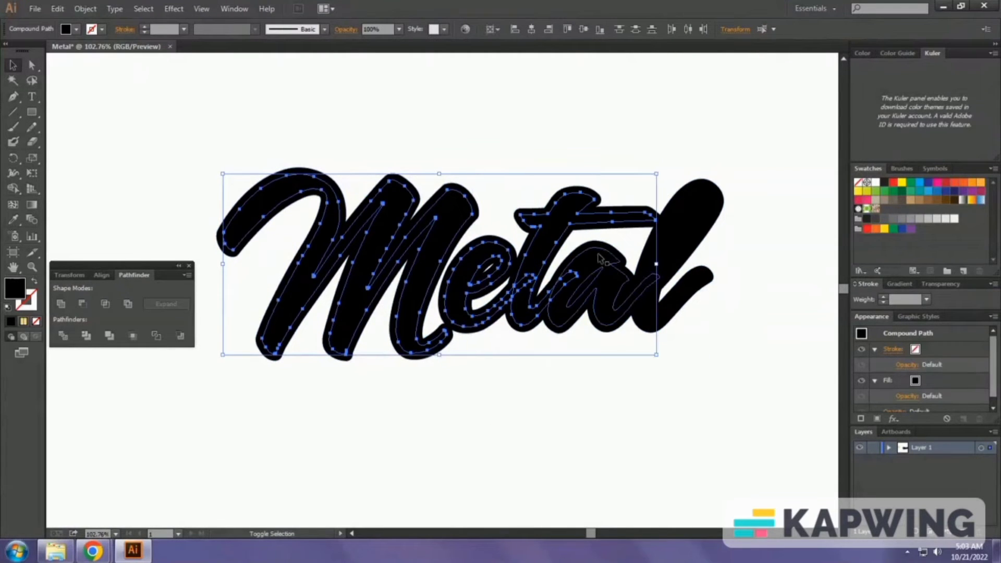
left_click(694, 214, "shift")
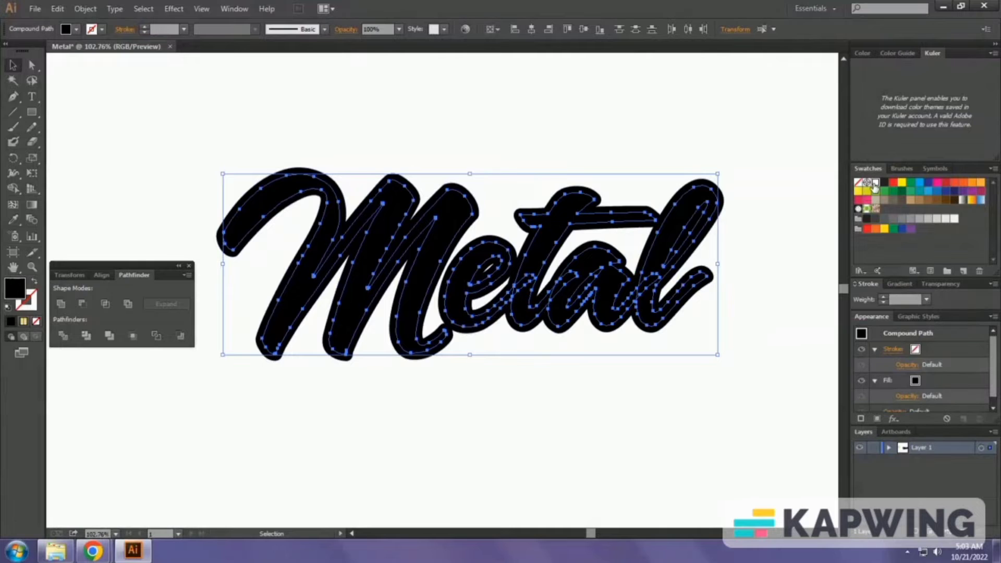
left_click(875, 187)
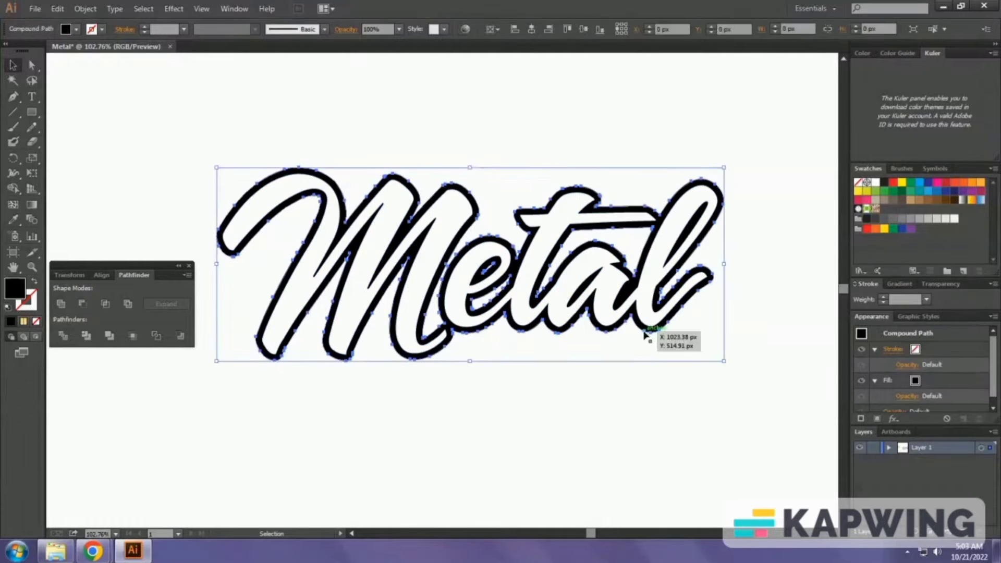
Paste a copy of the black offset shape in back and shift it 60 px down and 10 px right
scroll(554, 306, "down", 1)
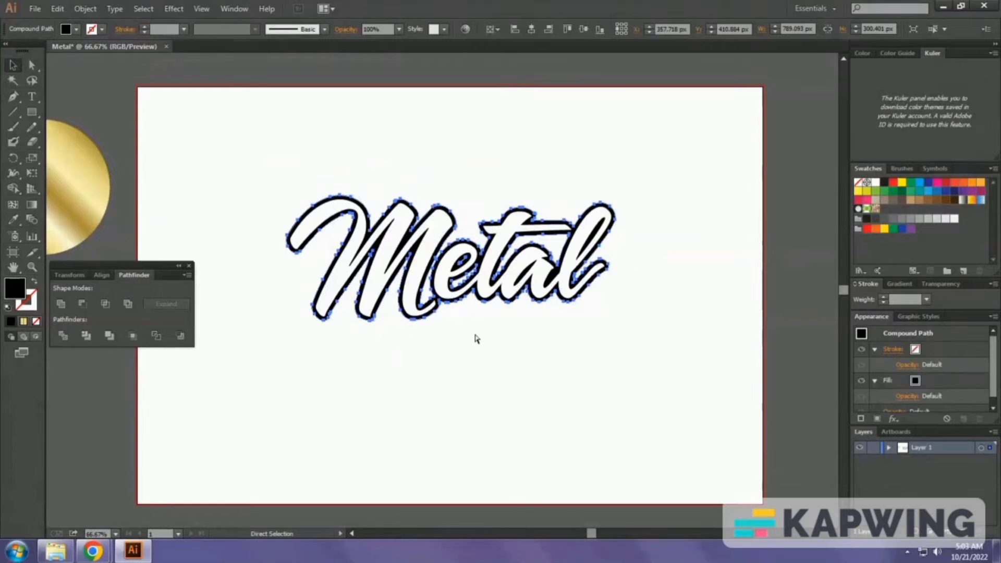
key("ctrl+b")
key("shift+Down")
key("shift+Down")
key("shift+Down")
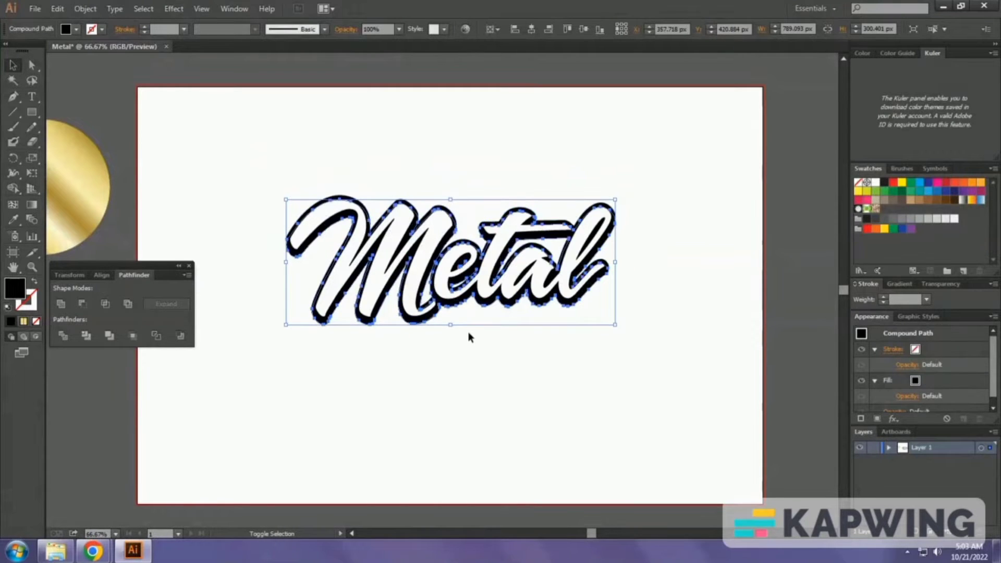
key("shift+Right")
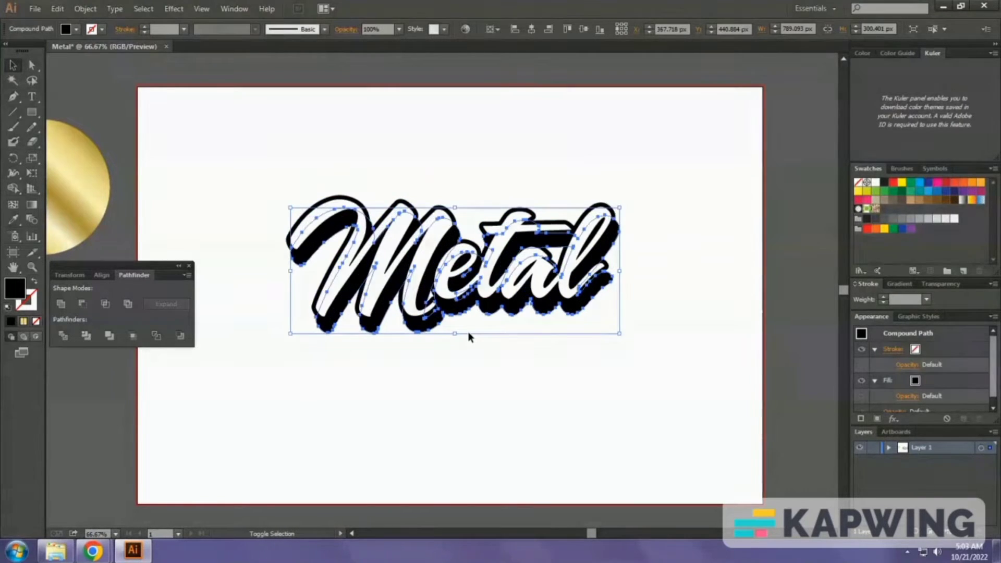
key("shift+Down")
key("shift+Down")
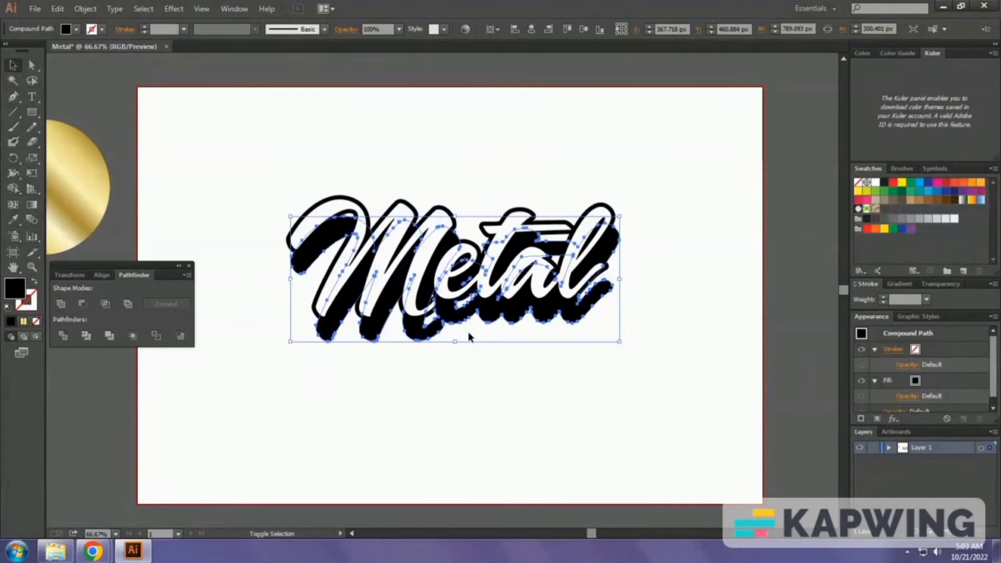
key("shift+Down")
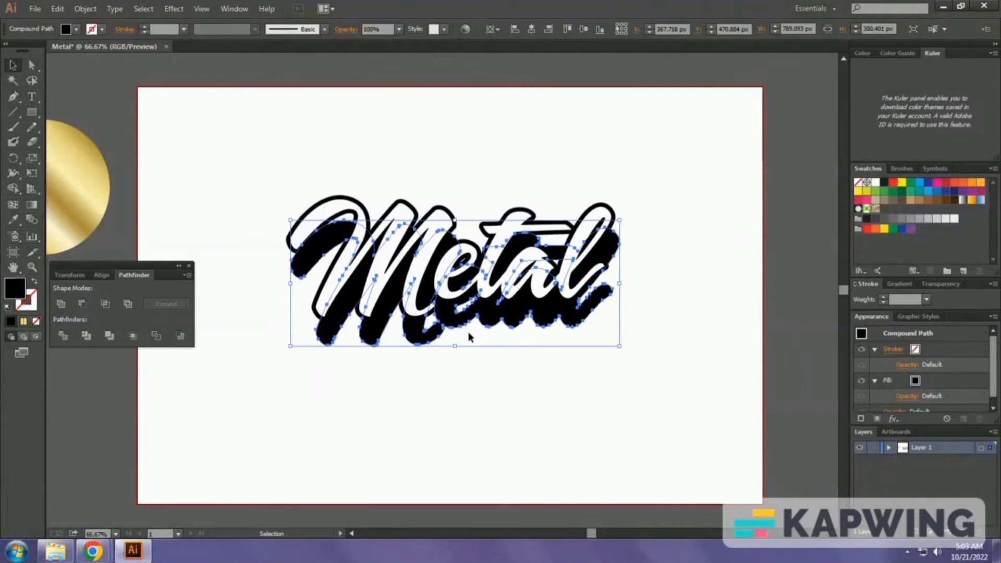
Make a blend between the black offset shape and its shifted copy
left_click_drag(208, 166, 477, 298)
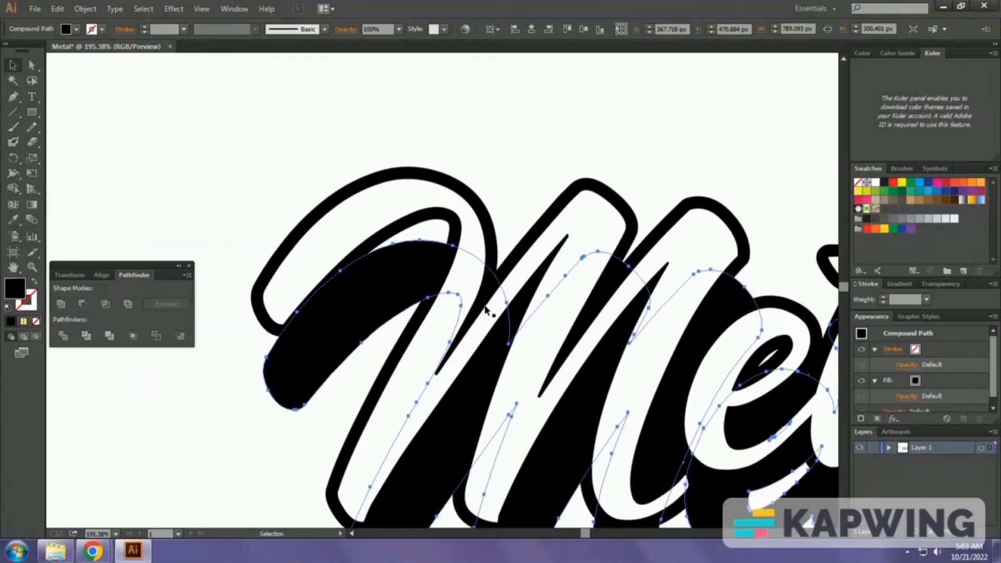
left_click(287, 333, "shift")
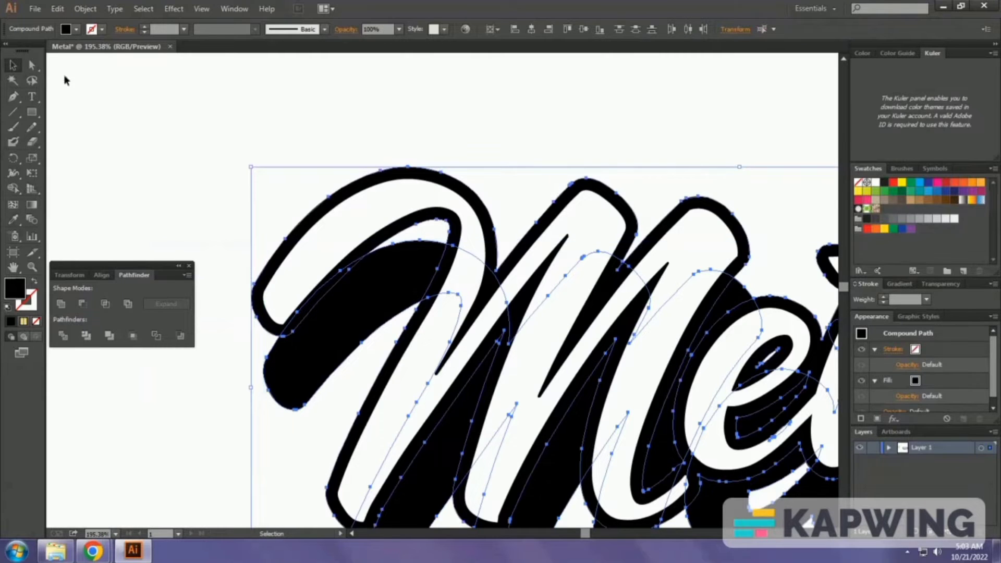
left_click(85, 9)
mouse_move(233, 297)
left_click(272, 292)
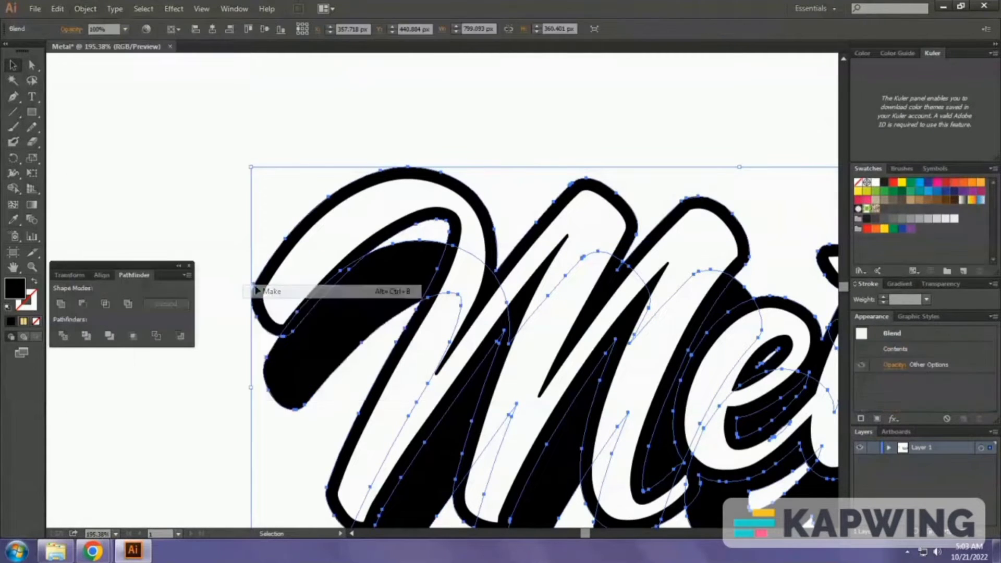
Set the extrusion blend to Specified Steps spacing with Align to Path orientation, previewing and applying the options
left_click(85, 9)
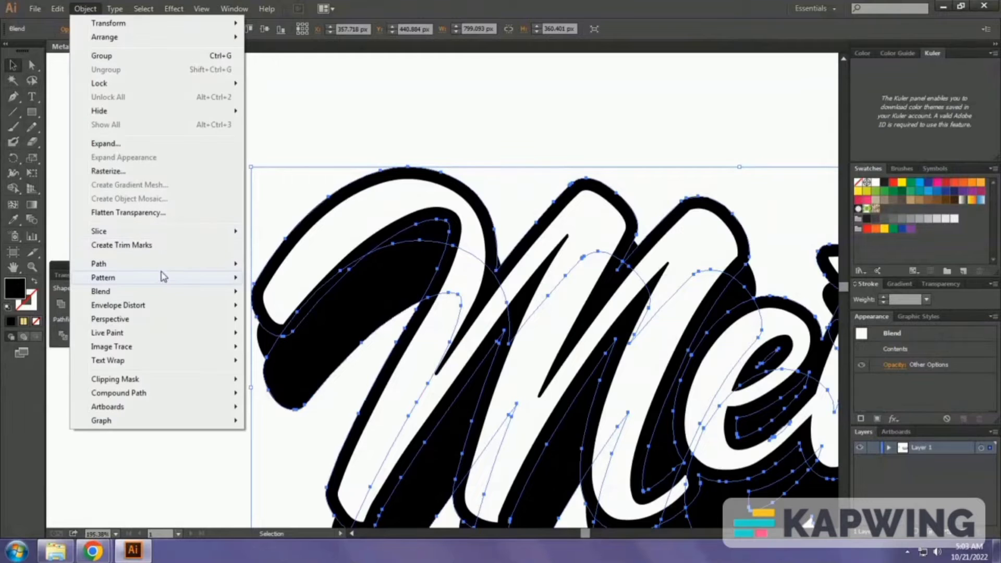
mouse_move(236, 297)
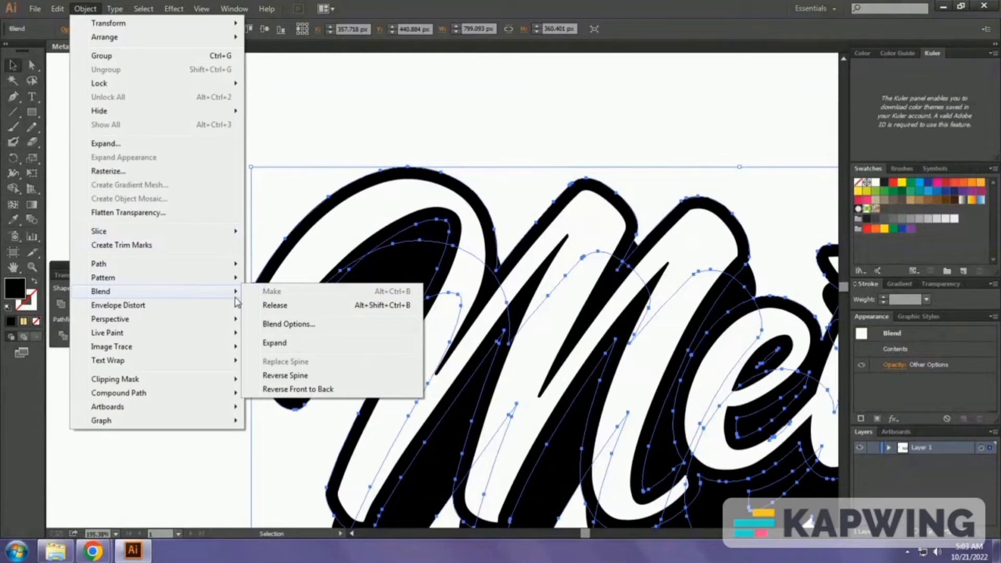
left_click(269, 325)
left_click(706, 182)
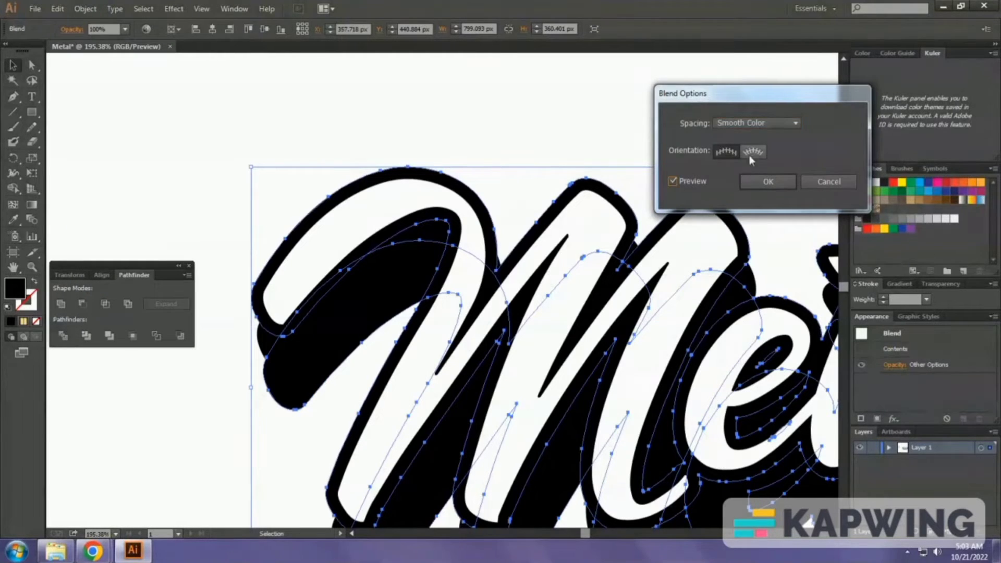
left_click(756, 123)
left_click(764, 152)
type("9")
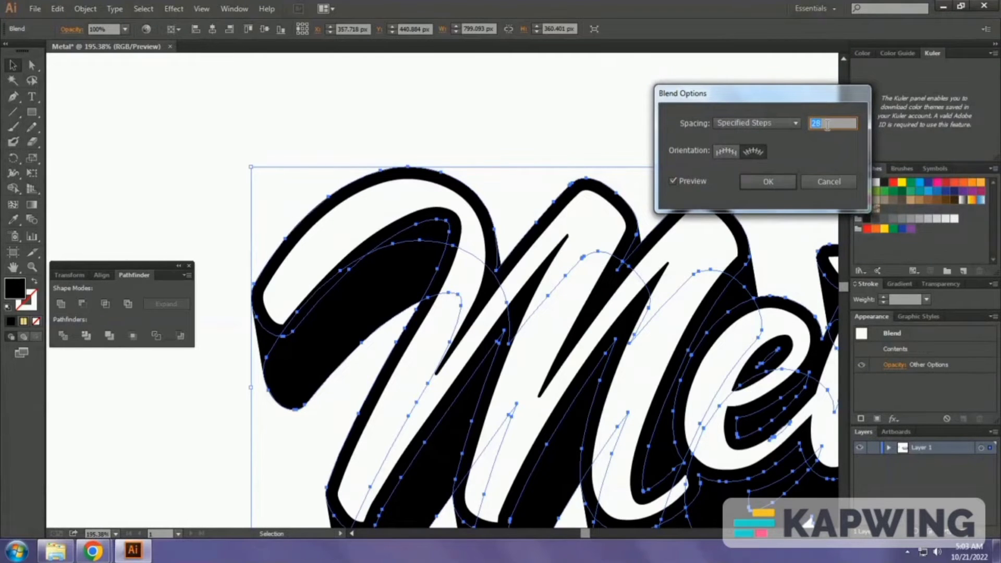
left_click(772, 183)
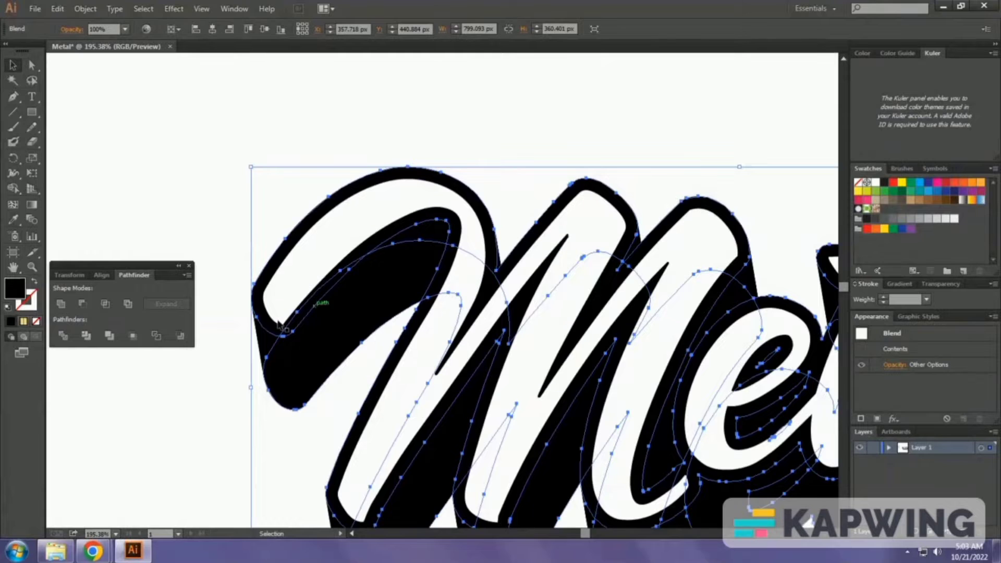
key("ctrl+0")
left_click(234, 226)
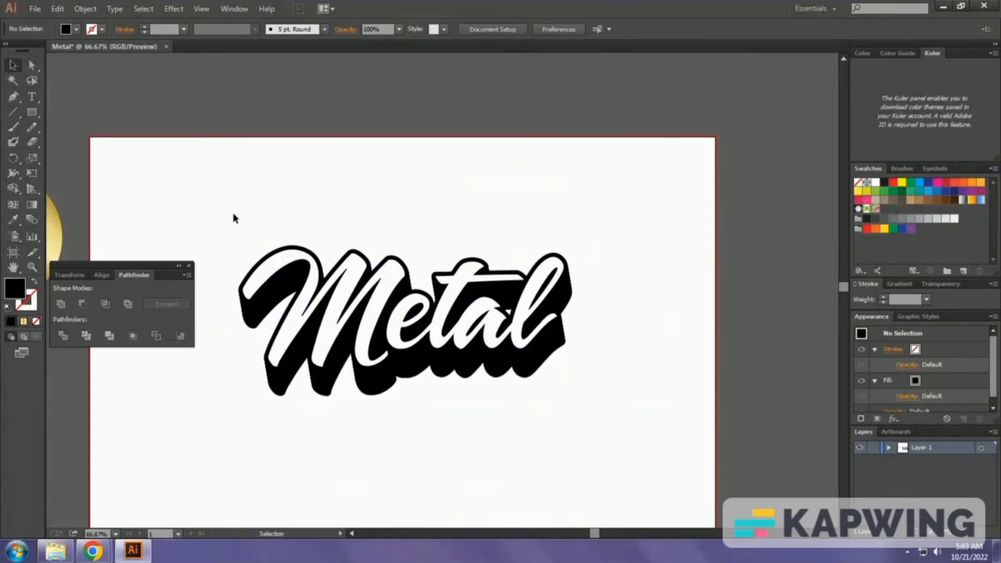
Select the five white letters of "Metal" and apply the gold gradient sampled from the circle beside the artboard
left_click_drag(211, 209, 604, 436)
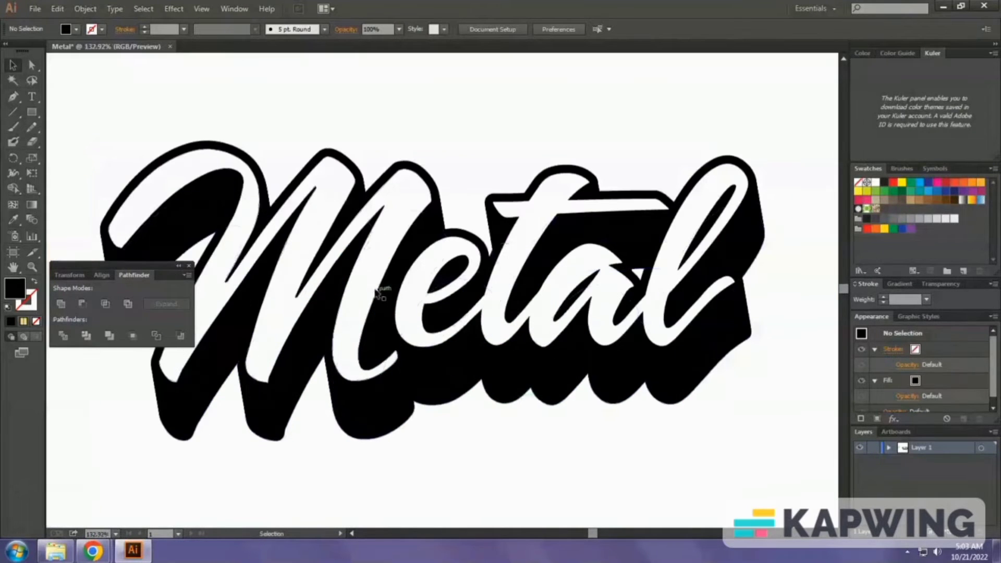
left_click(404, 292)
left_click(408, 296, "shift")
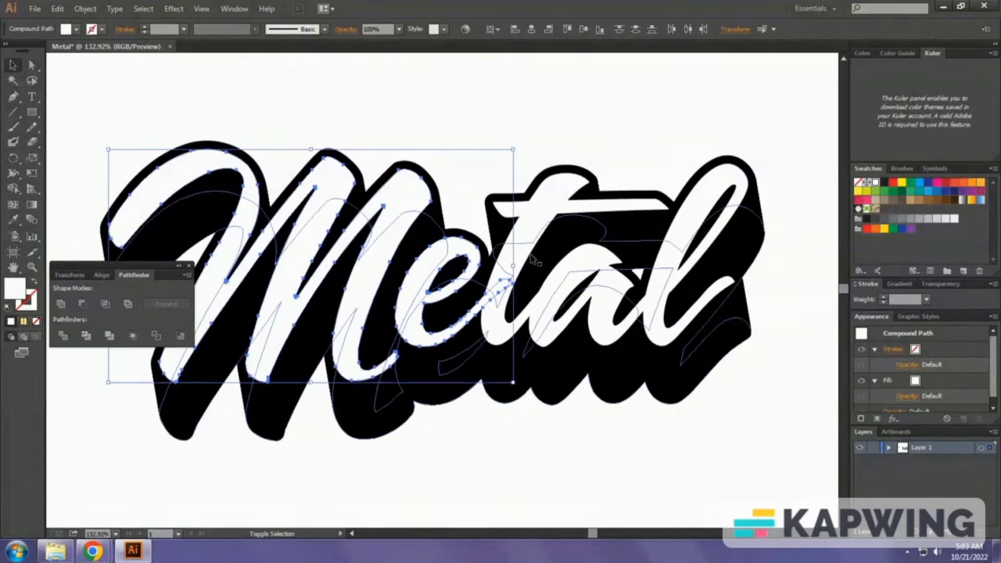
left_click(525, 241, "shift")
left_click(582, 267, "shift")
left_click(684, 244, "shift")
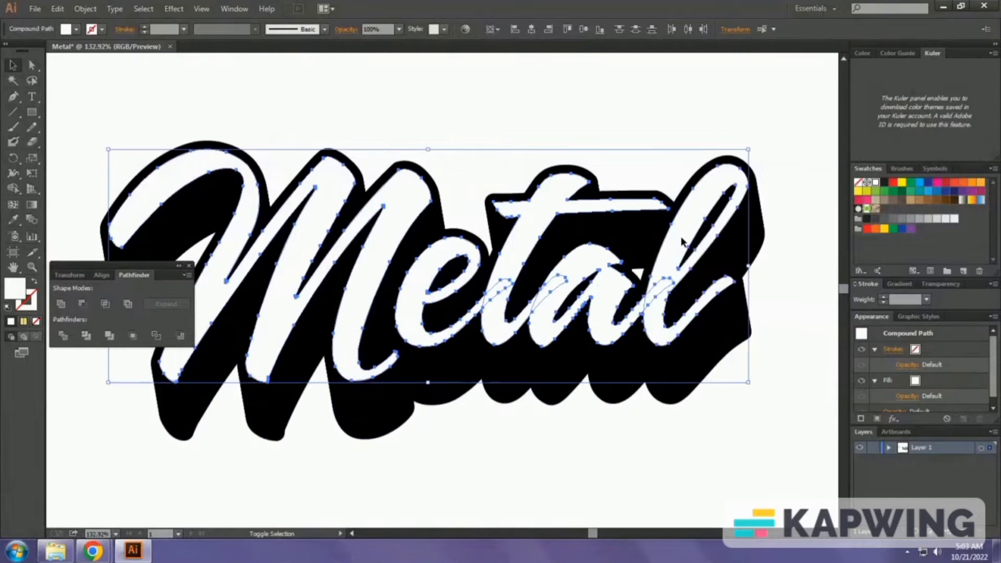
scroll(691, 246, "down", 2)
left_click_drag(414, 276, 496, 296)
key("i")
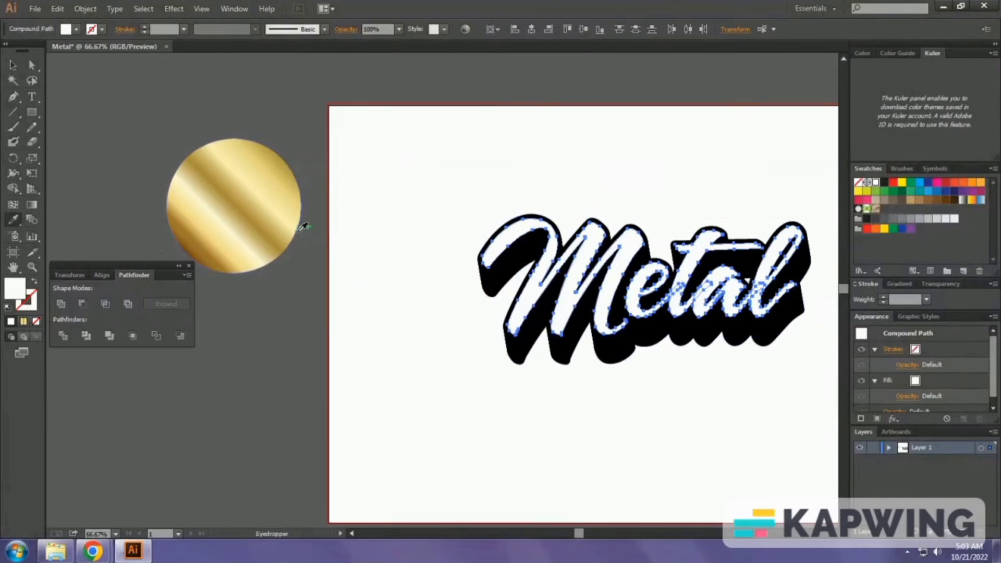
left_click(295, 224)
left_click_drag(319, 242, 229, 242)
Redraw the gold gradient as one near-vertical sweep across all five letters, running from above them to below
key("g")
left_click_drag(499, 227, 674, 348)
left_click_drag(573, 220, 586, 350)
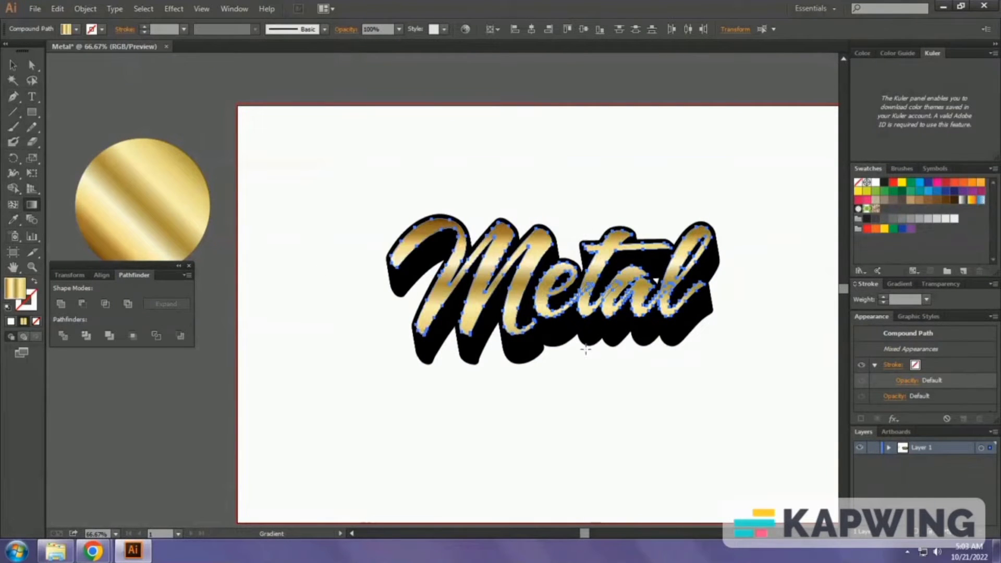
key("v")
left_click(593, 396)
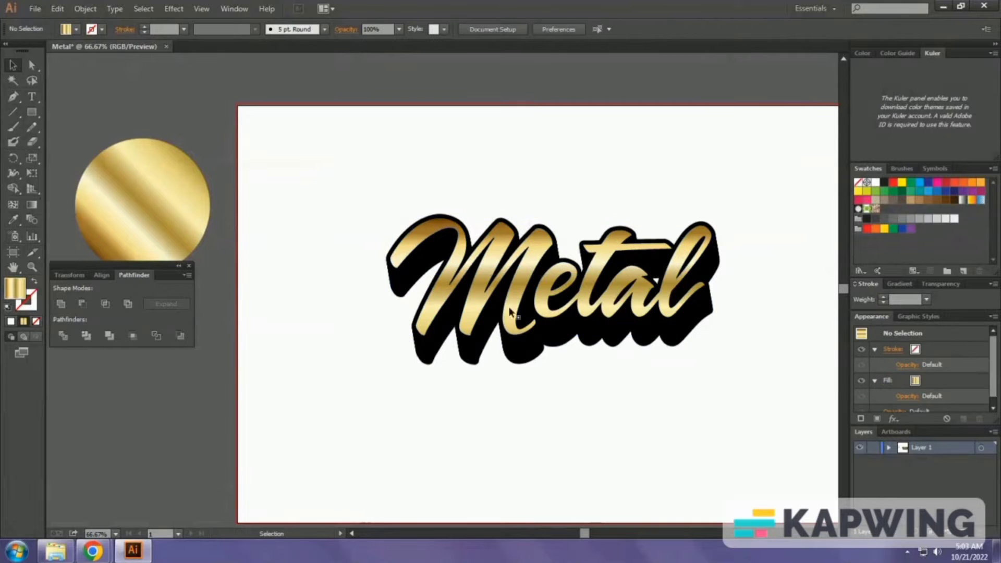
Paste a copy of the gold letter M in front and shift it 4 px right and 4 px down
left_click_drag(324, 184, 747, 438)
left_click(402, 268)
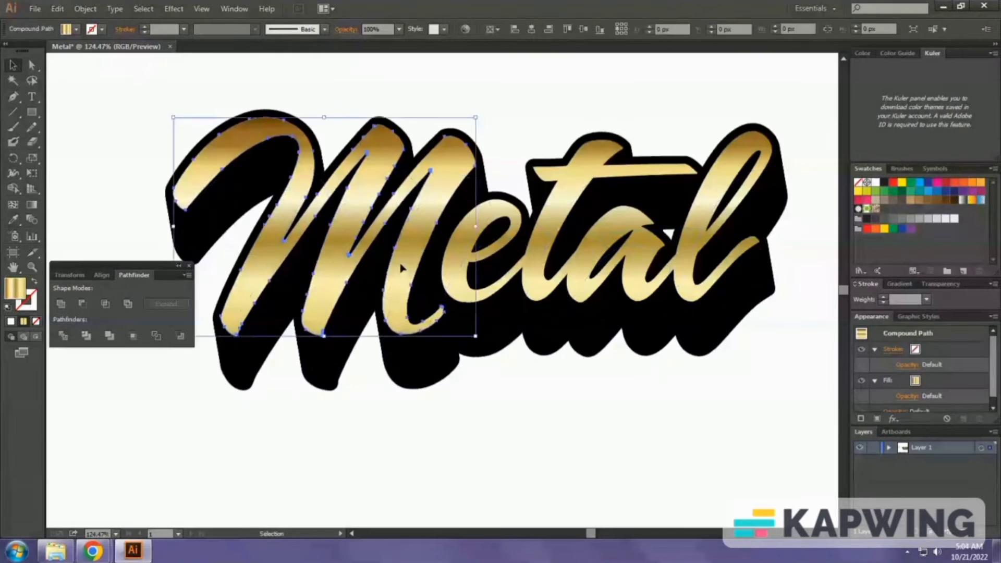
left_click_drag(403, 268, 367, 328)
left_click_drag(217, 130, 596, 474)
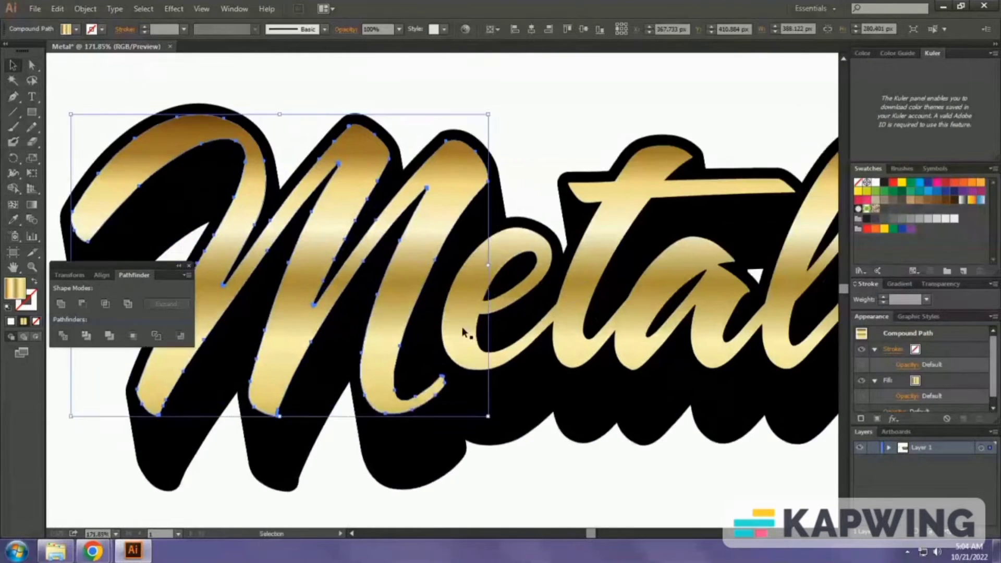
left_click_drag(463, 329, 505, 335)
key("a")
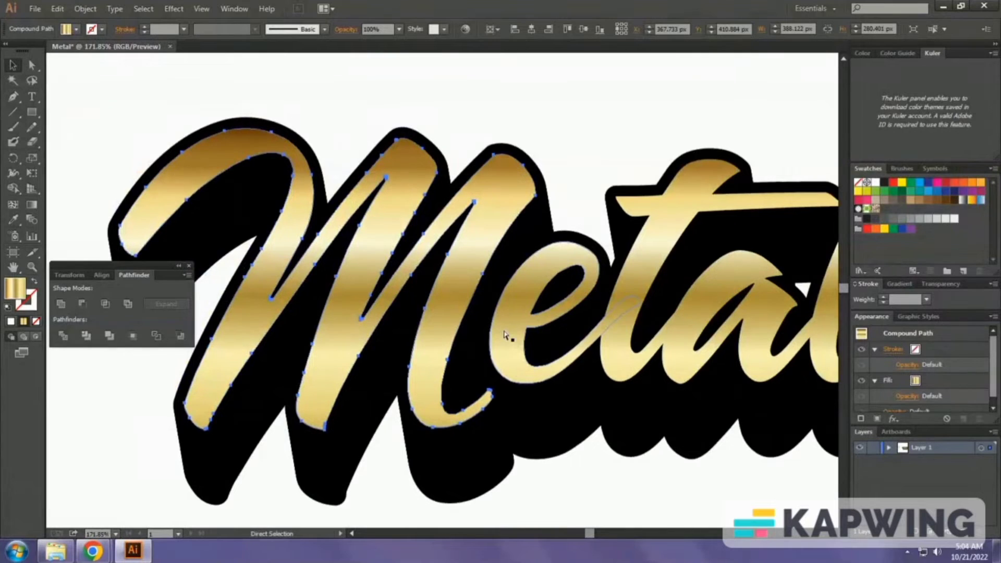
key("v")
key("Right")
key("Right")
key("Right")
key("Right")
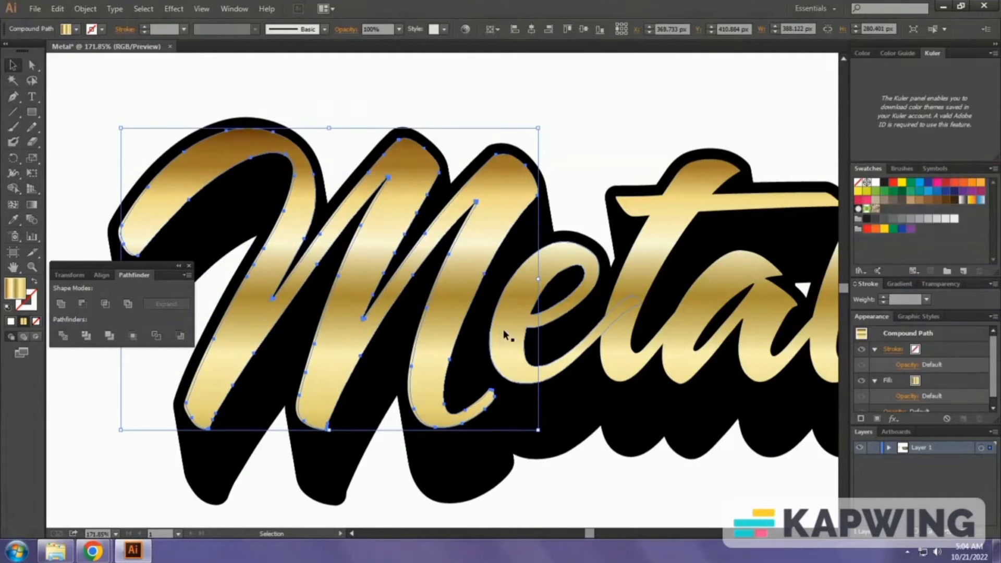
key("Down")
key("Down")
key("Down")
key("Down")
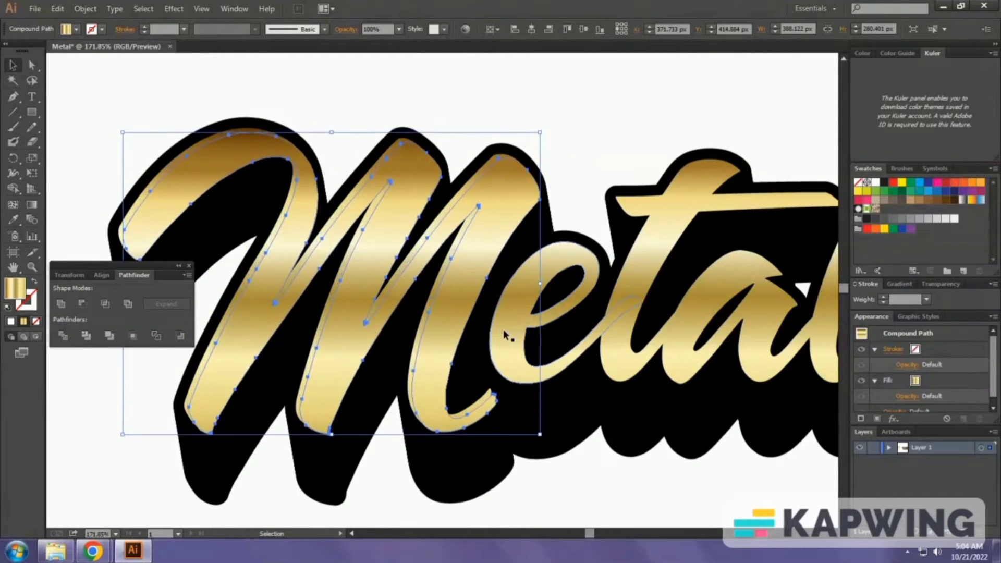
Give the shifted copy of the M a white stroke and no fill
left_click(876, 184)
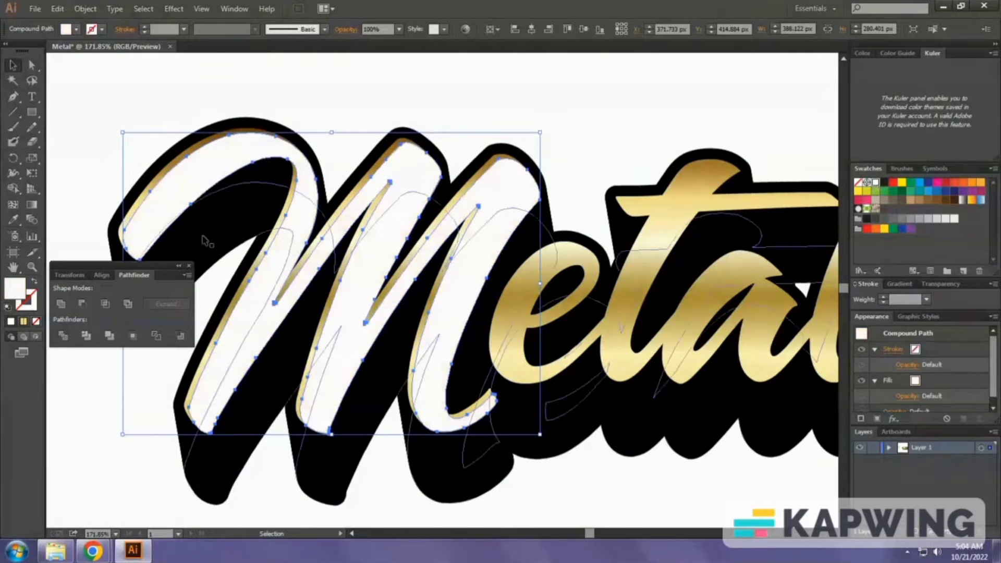
left_click(32, 283)
Try a lens-shaped variable width profile with a 3 pt weight on the white outline of the M
left_click(255, 30)
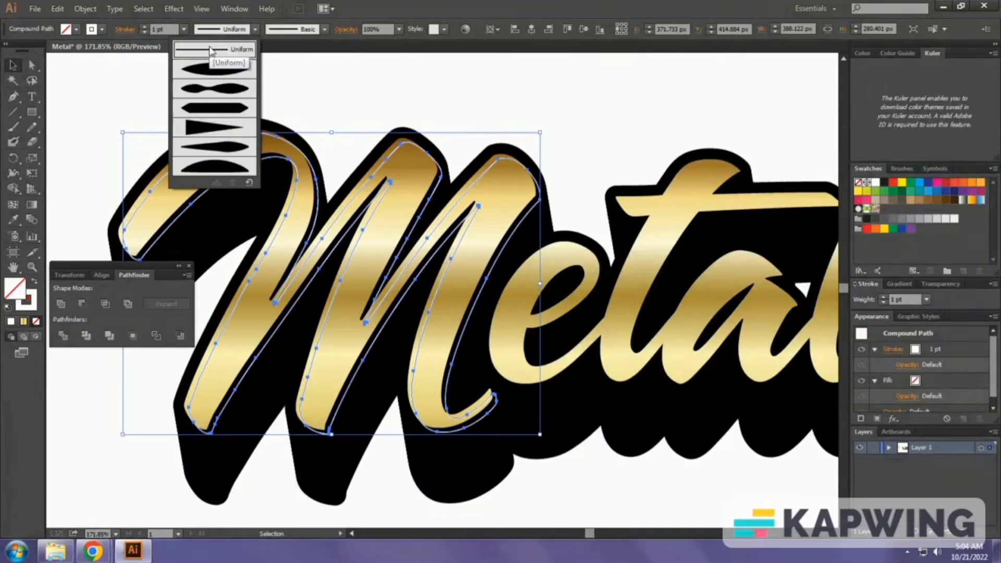
left_click(229, 58)
left_click(145, 28)
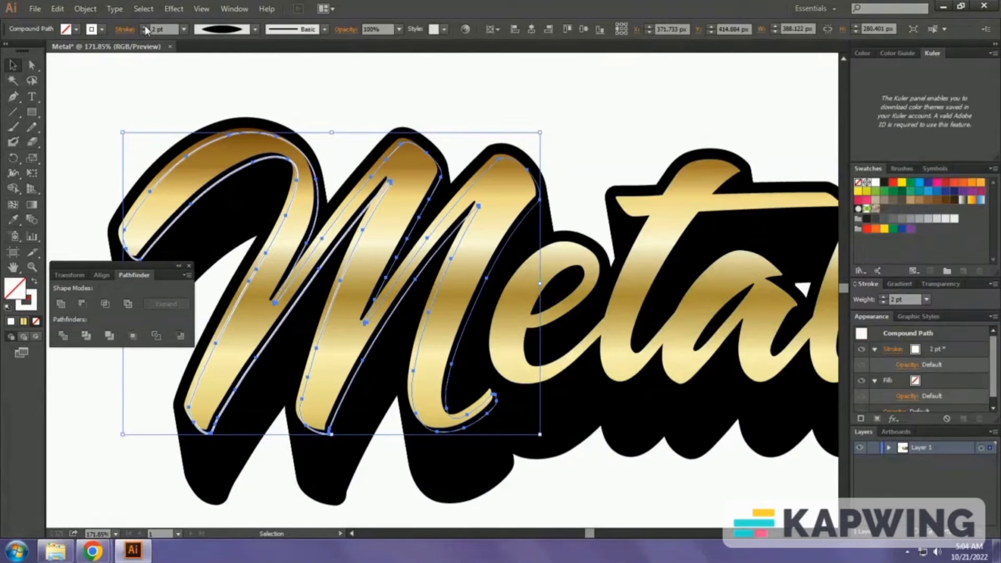
left_click(145, 28)
left_click(72, 102)
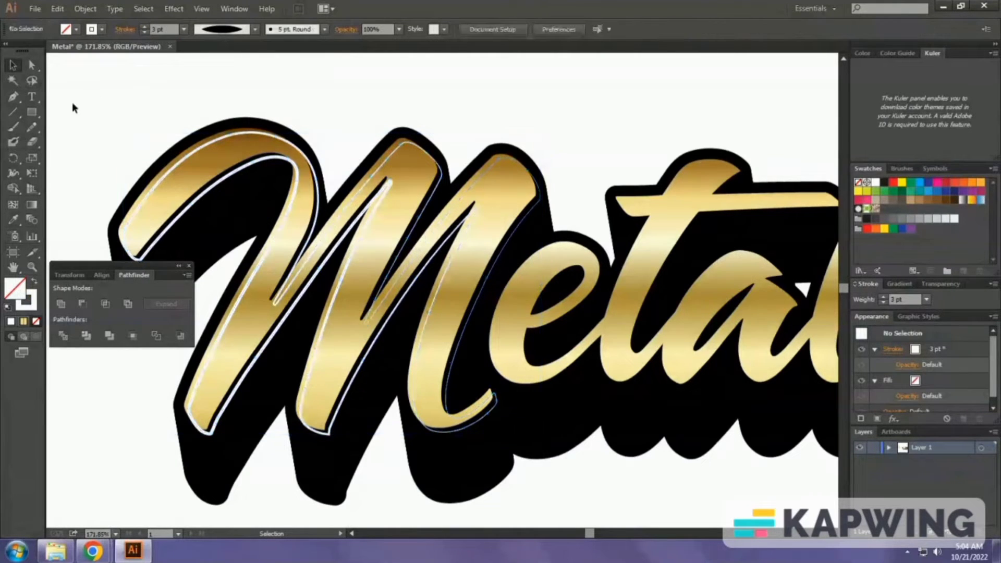
Set the white outline of the M to the Uniform width profile and a 2 pt stroke weight
left_click(453, 417)
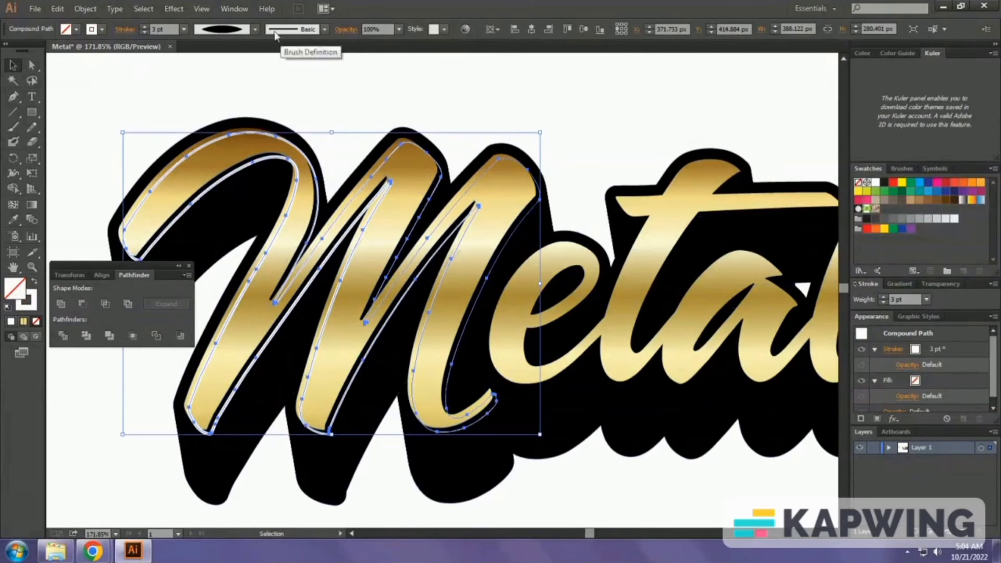
left_click(255, 29)
left_click(213, 56)
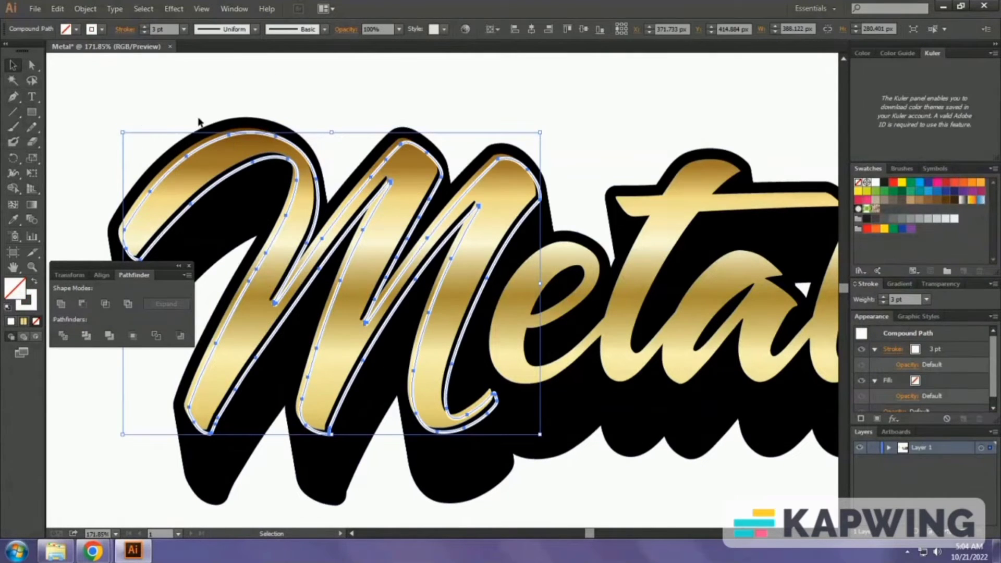
left_click(144, 31)
left_click(144, 31)
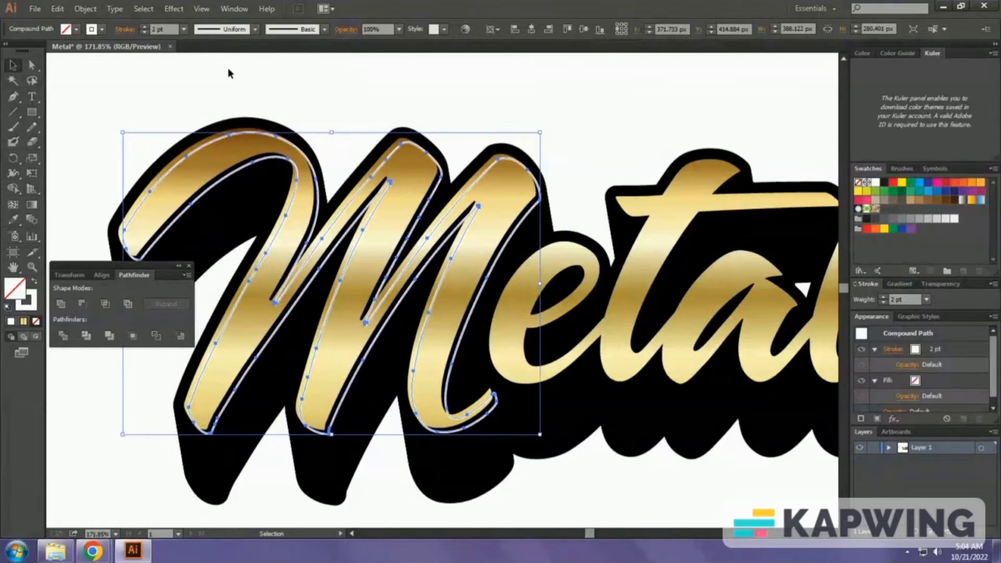
Bring the gold letter M in front of its white outline
left_click(220, 154)
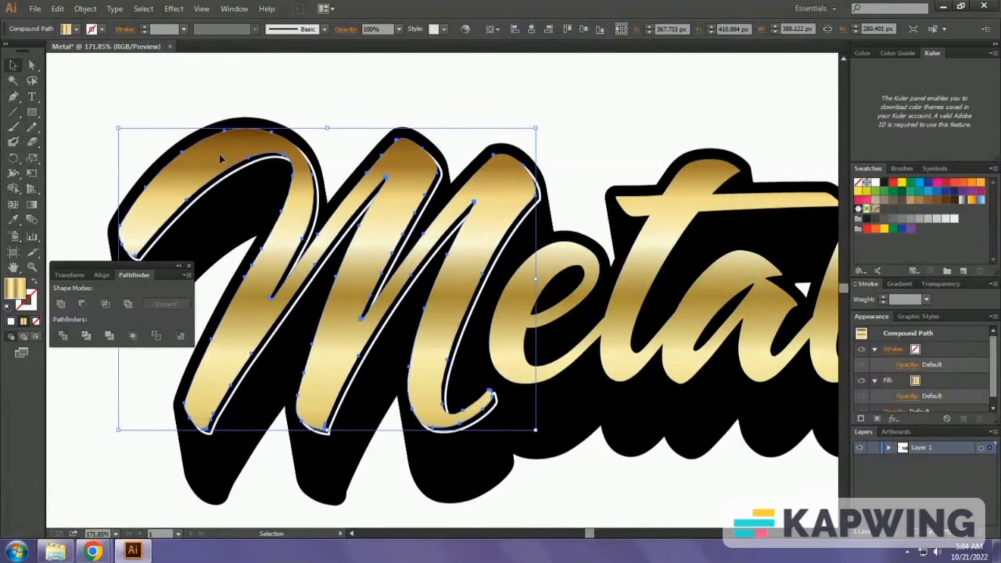
left_click(140, 122)
Try a copy of the four separate letters "etal" pasted in front and shifted slightly right and down
scroll(139, 122, "down", 1)
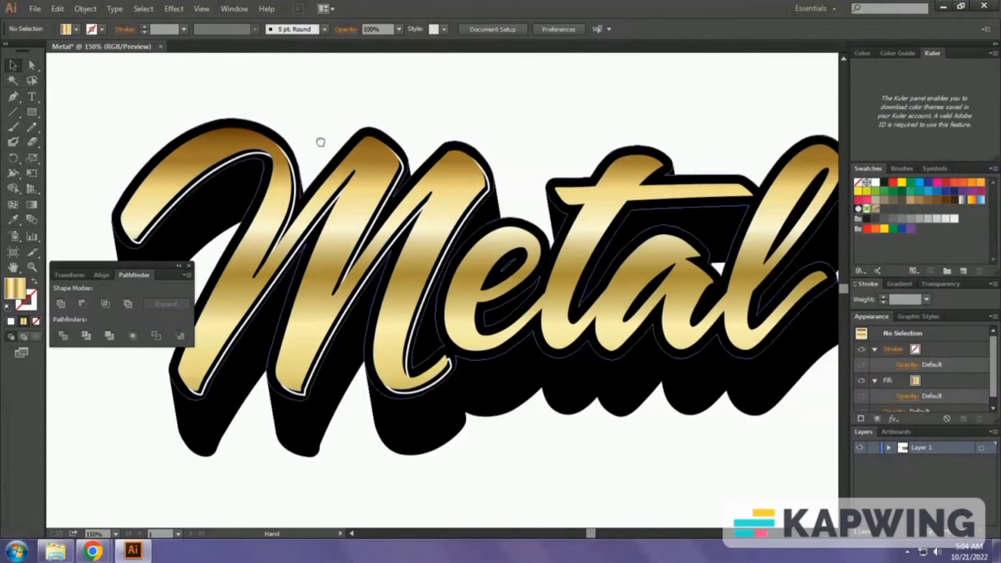
left_click_drag(320, 141, 176, 99)
left_click(362, 201)
left_click(453, 198, "shift")
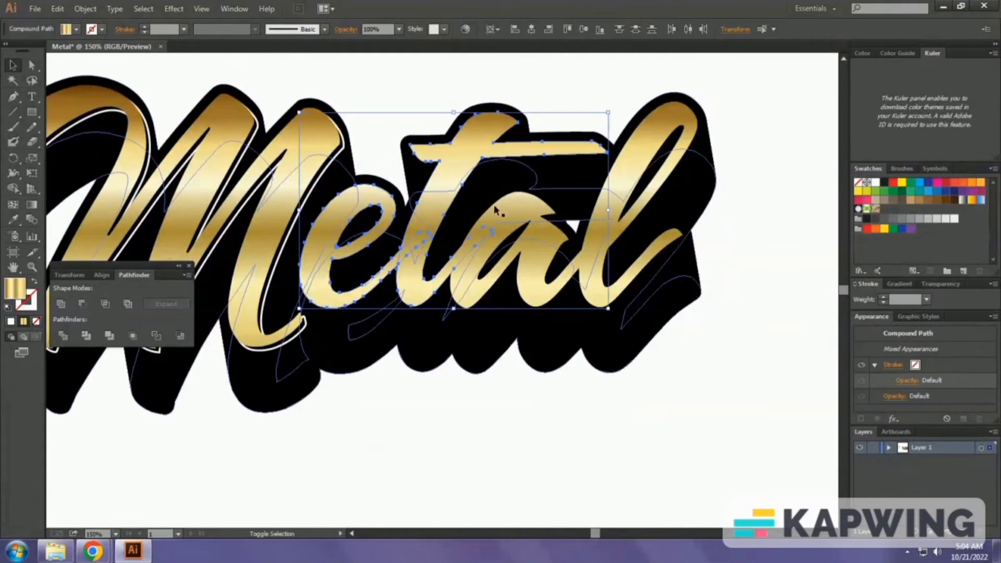
left_click(498, 207, "shift")
left_click(605, 205, "shift")
key("a")
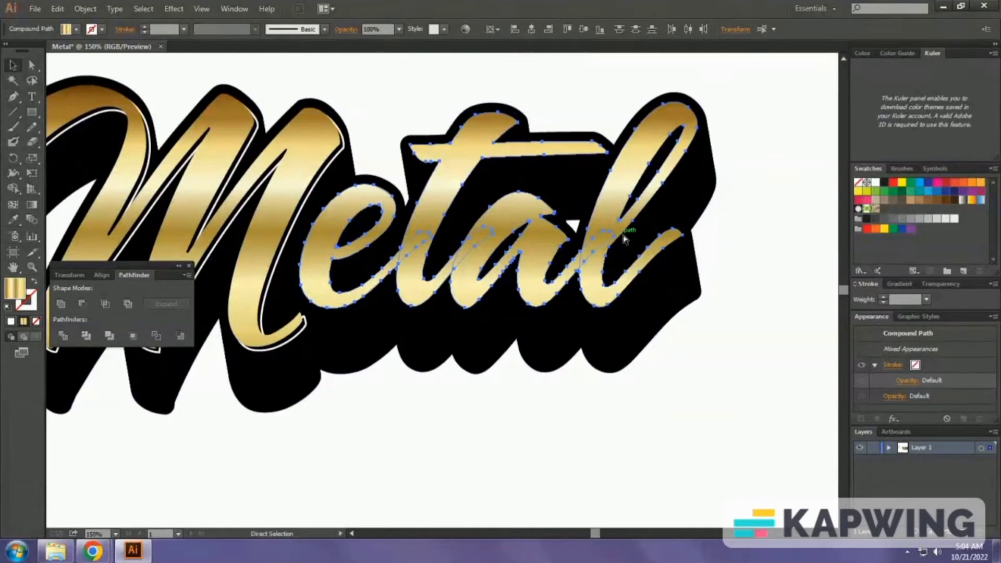
key("v")
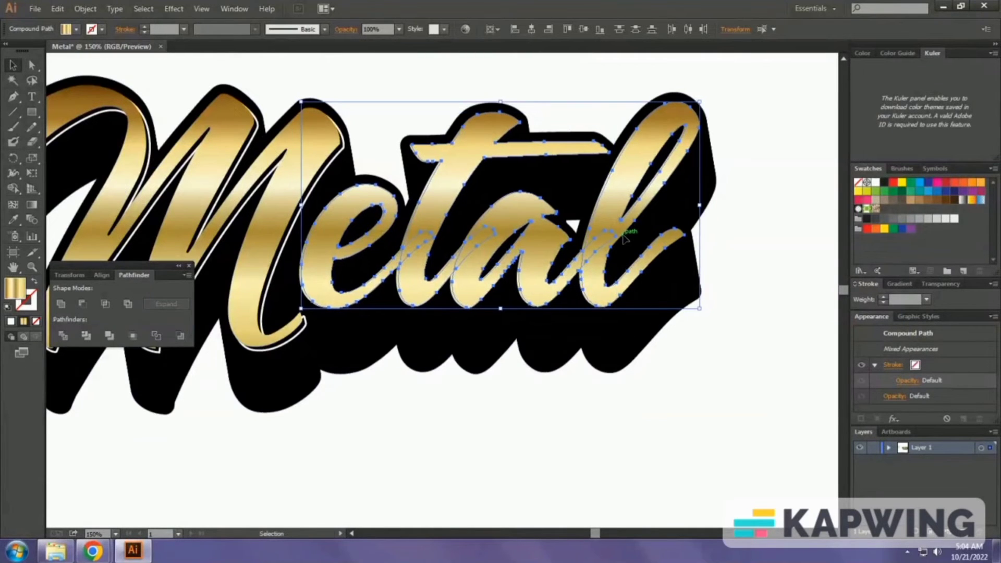
left_click_drag(623, 236, 624, 238)
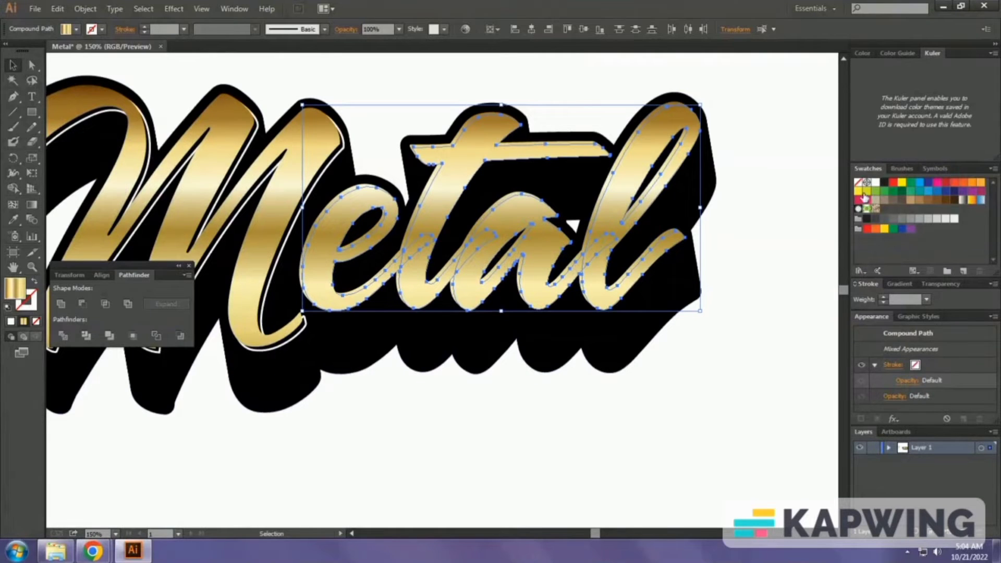
key("Delete")
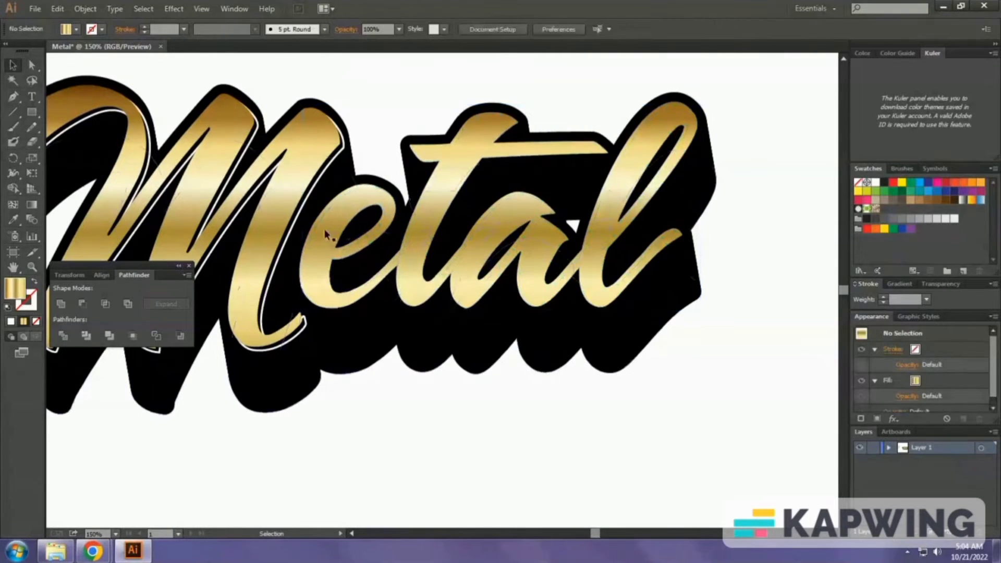
Unite the gold letters e, t, a and l into a single shape
left_click(324, 229, "shift")
left_click(436, 210, "shift")
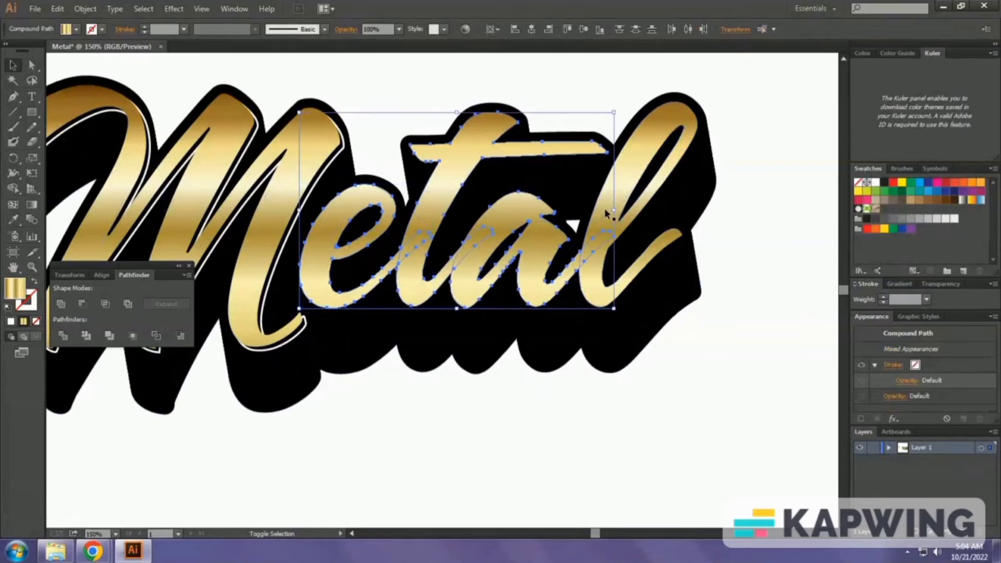
left_click(68, 302)
Paste a copy of the united "etal" shape in front and shift it 3 px right and 3 px down
key("a")
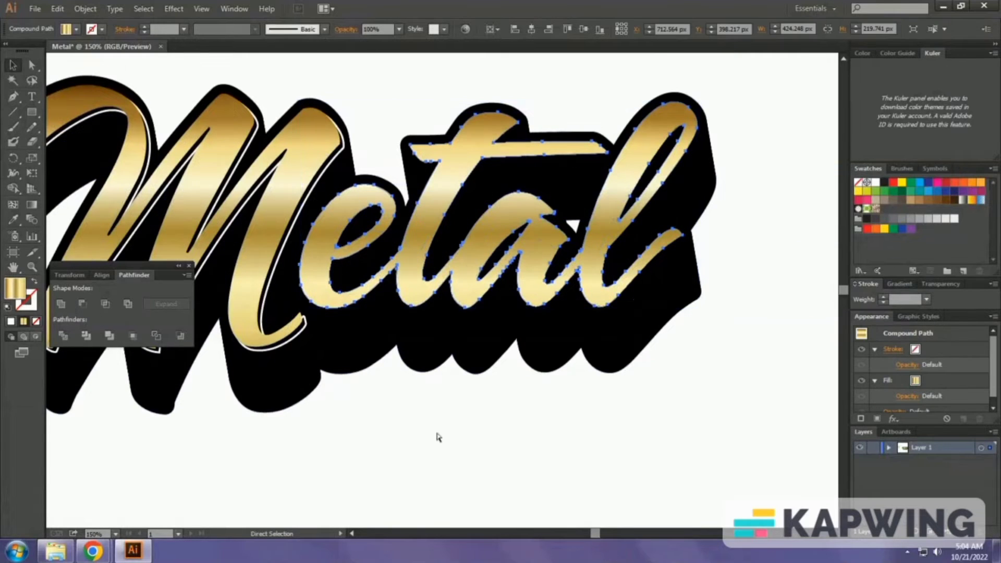
key("ctrl+f")
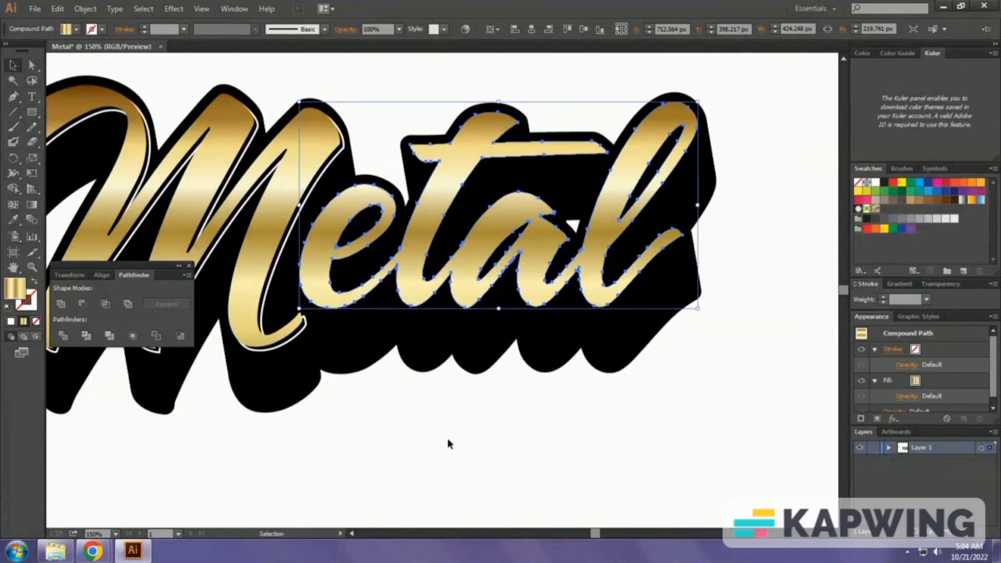
key("Right")
key("Right")
key("Right")
key("Down")
key("Down")
key("Down")
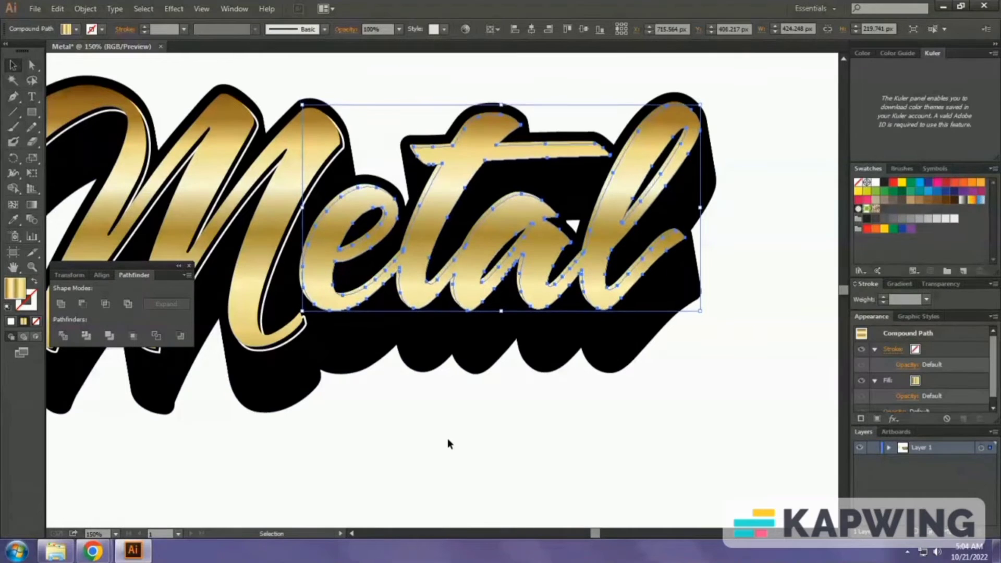
Give the shifted "etal" copy a white 1 pt outline without fill and bring the gold "etal" letters in front of it
left_click(876, 184)
left_click(35, 281)
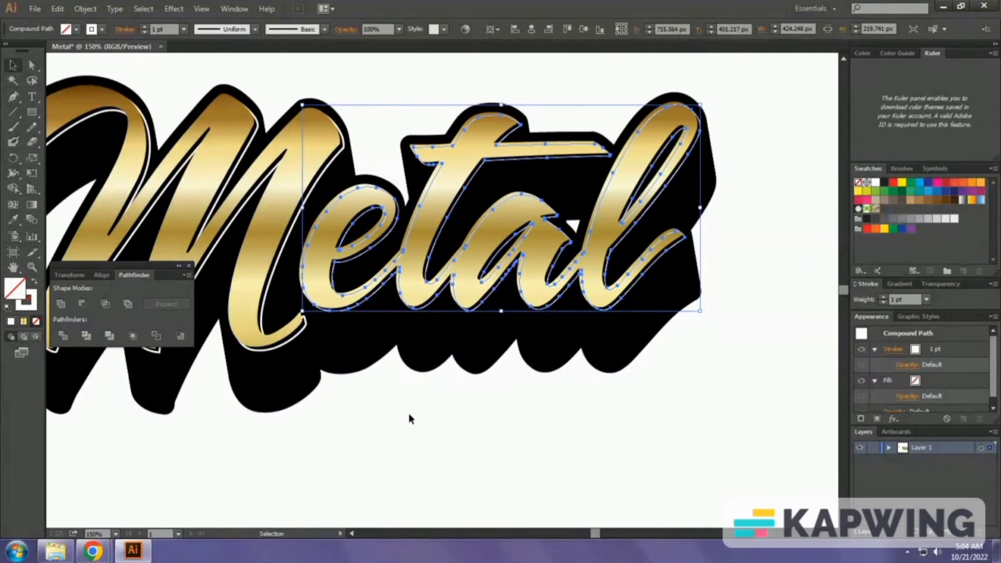
left_click(410, 413)
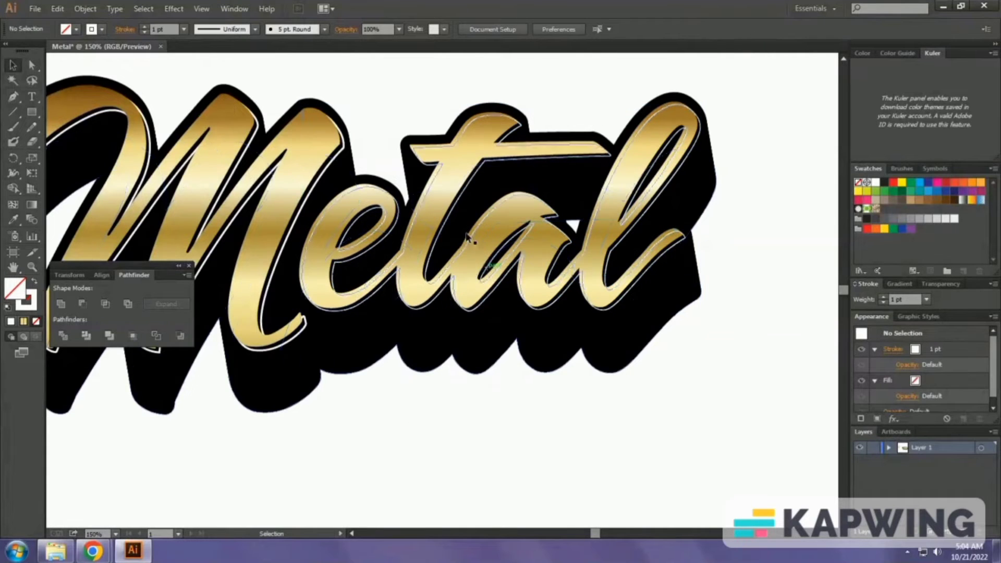
left_click(487, 238)
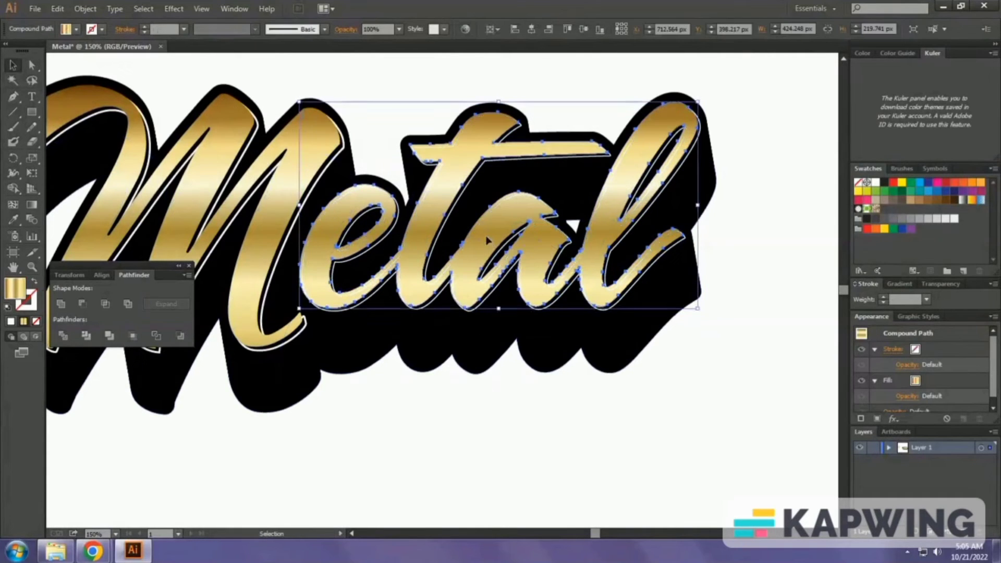
left_click(521, 412)
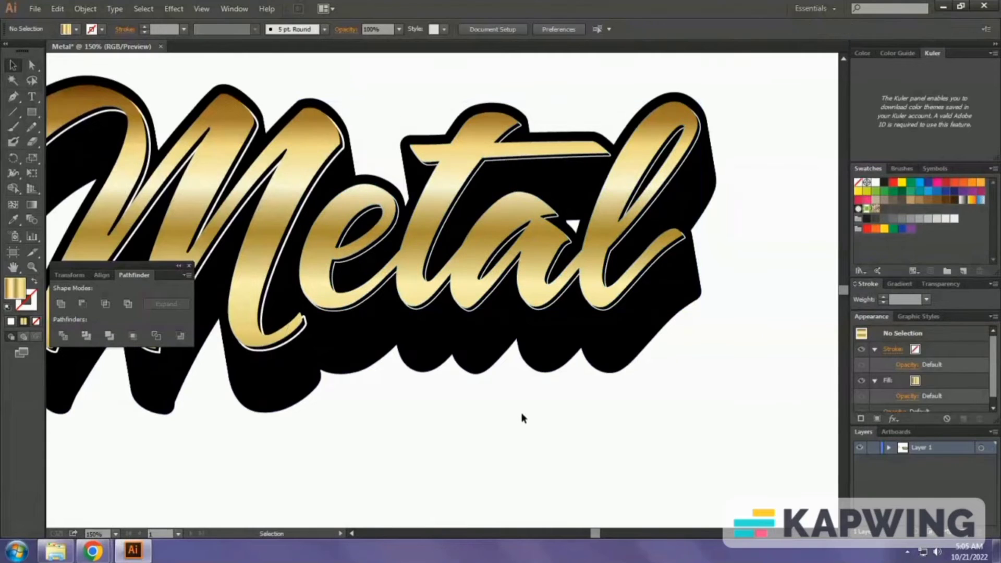
Match the white "etal" outline to the M's 2 pt white outline with the Eyedropper
left_click(486, 308)
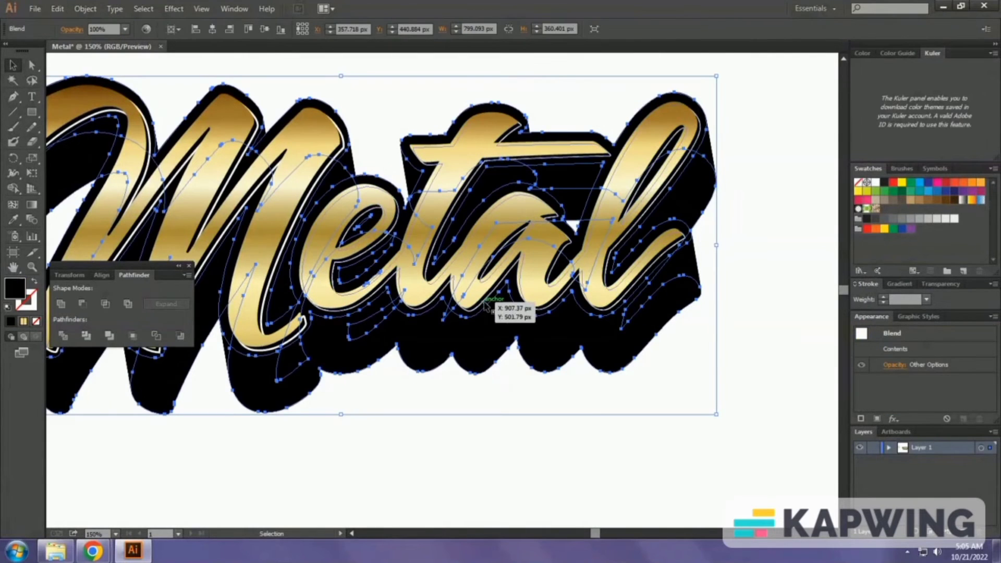
left_click(485, 312)
key("i")
scroll(300, 339, "up", 5)
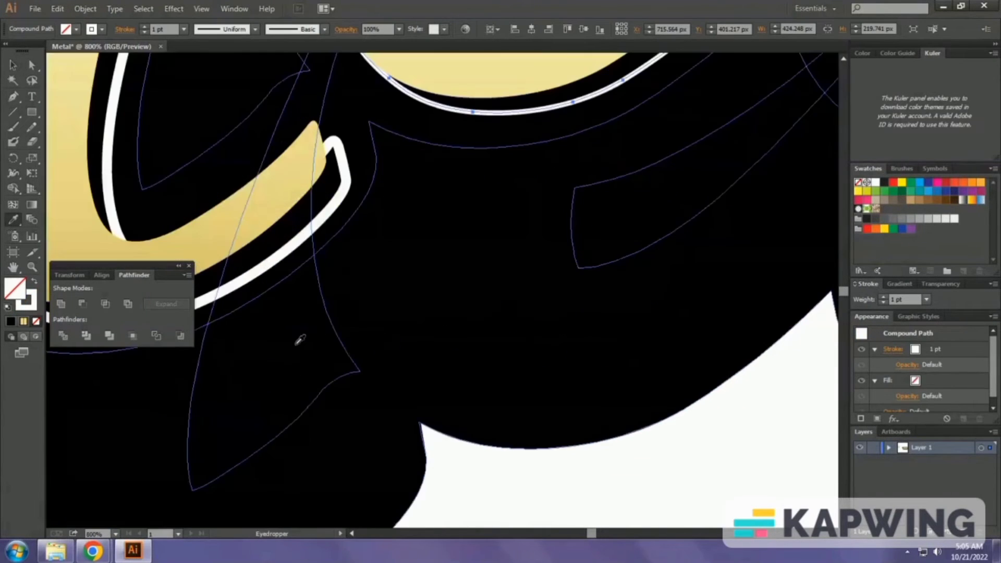
left_click(287, 247)
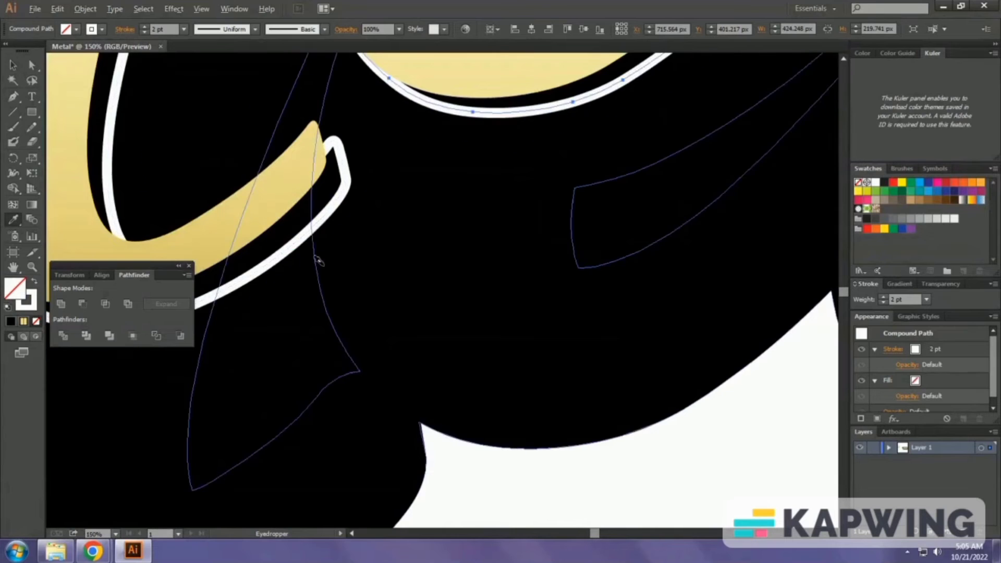
key("ctrl+0")
key("v")
left_click(389, 315)
Examine the whole "Metal" lettering on the artboard at different zoom levels
scroll(390, 315, "down", 1)
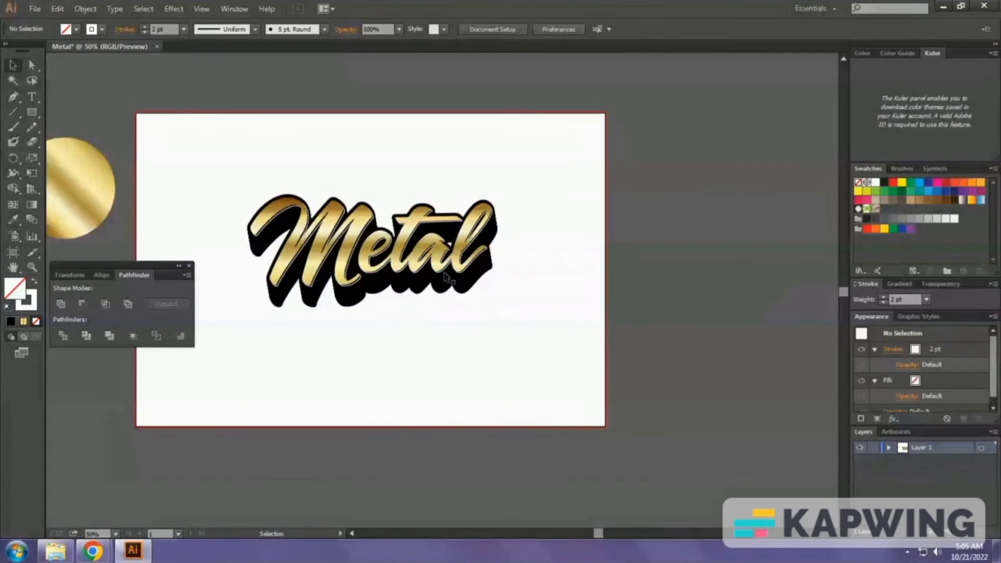
left_click_drag(466, 254, 524, 304)
scroll(523, 304, "down", 5)
left_click_drag(365, 271, 408, 273)
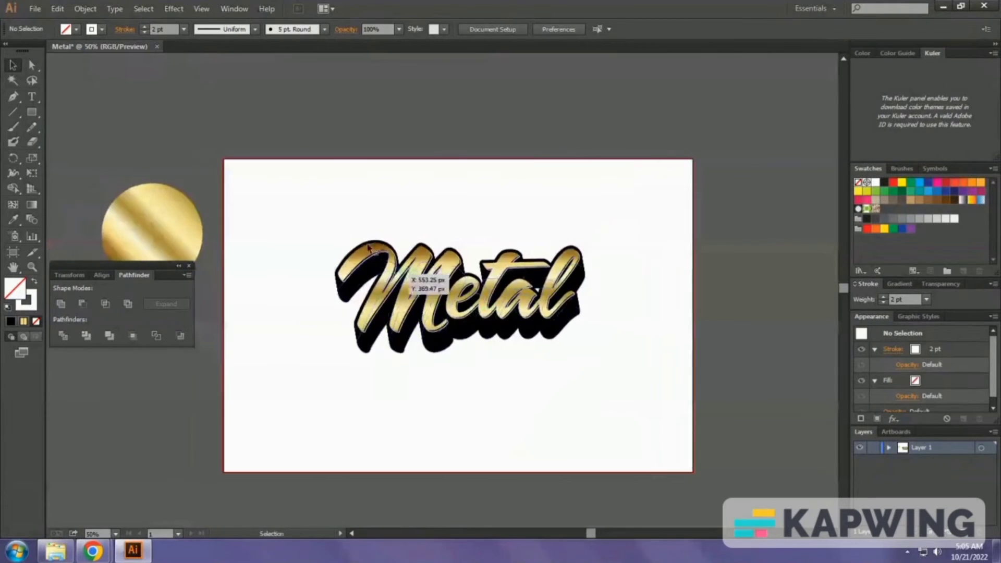
left_click_drag(284, 212, 640, 397)
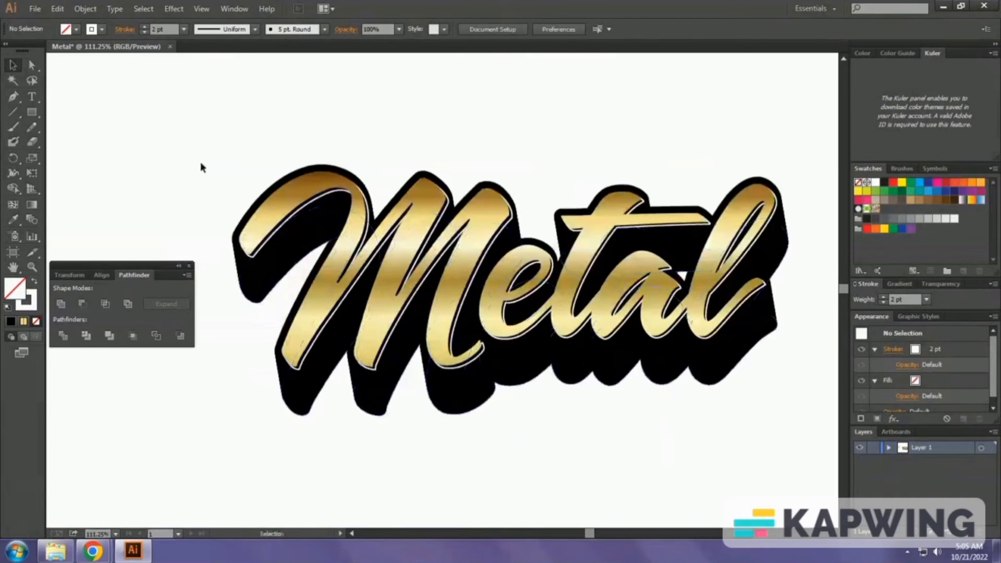
key("ctrl+0")
left_click_drag(195, 131, 585, 323)
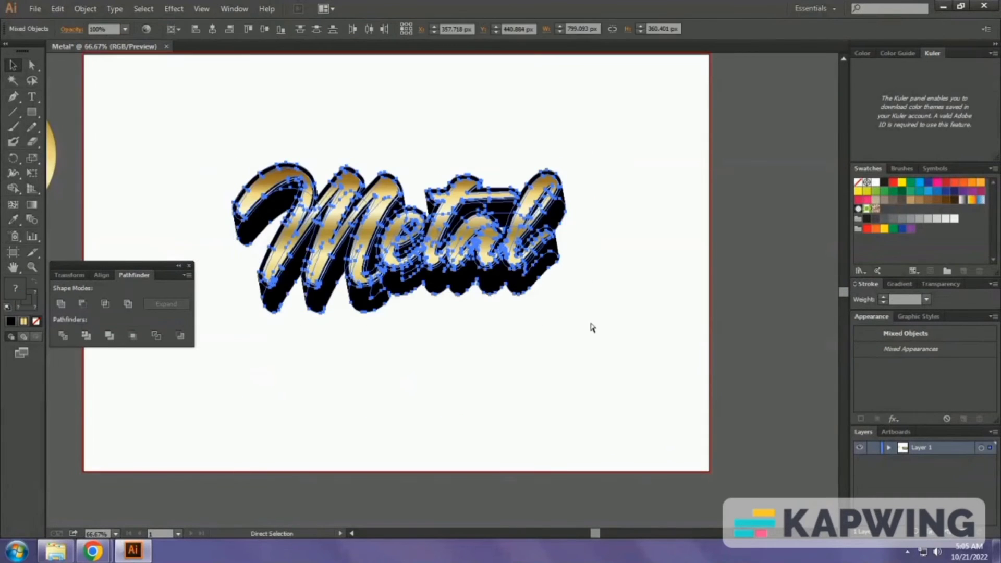
left_click(589, 321)
left_click_drag(474, 226, 526, 250)
key("a")
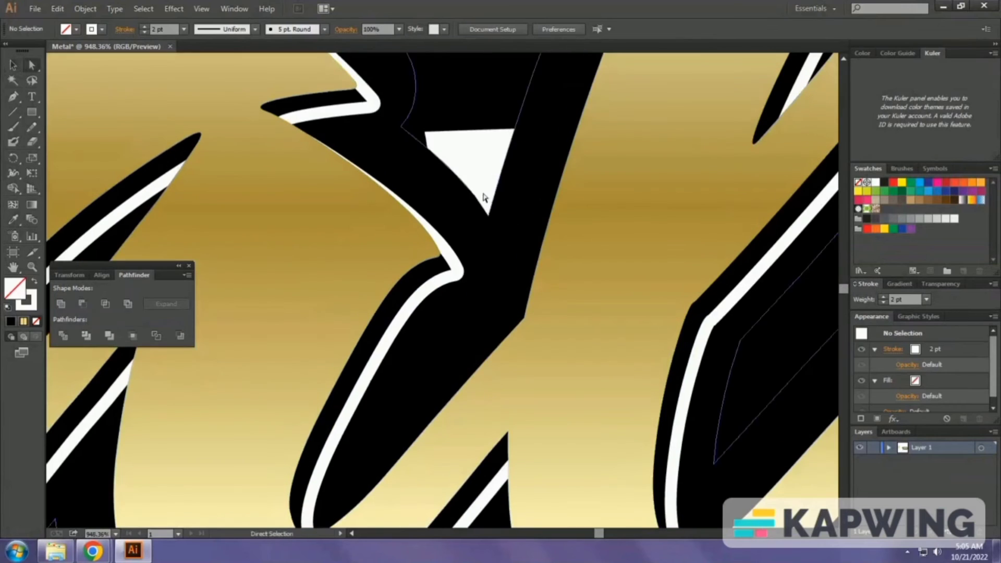
left_click(462, 130)
scroll(472, 131, "down", 4)
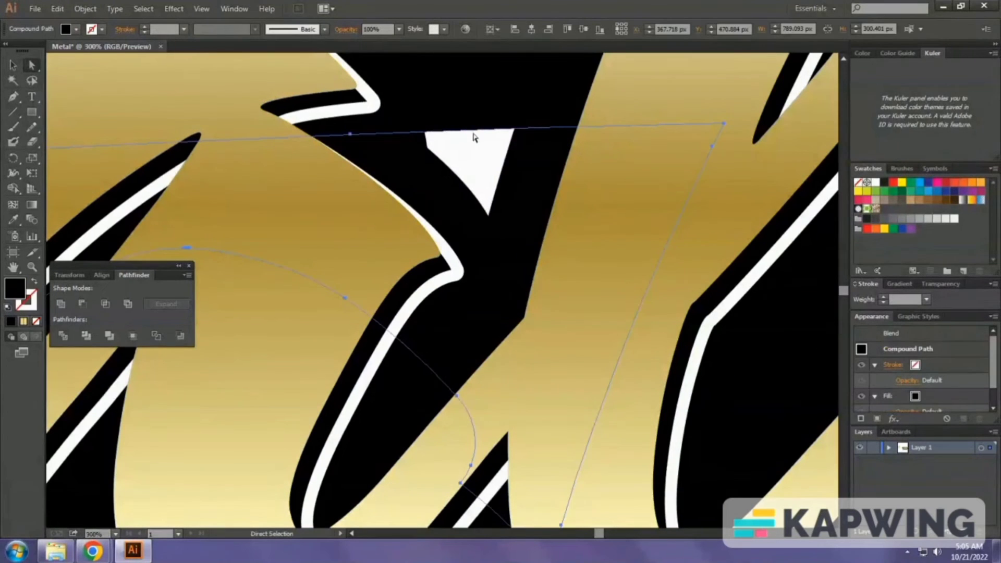
key("v")
left_click_drag(466, 132, 487, 173)
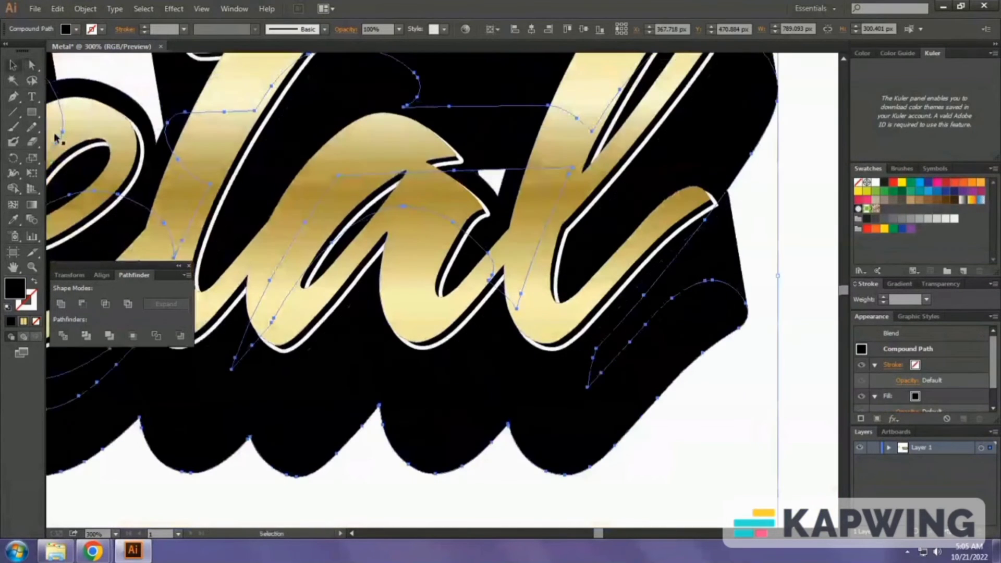
left_click(395, 487)
Draw a closed five-point black shape with the Pen tool over the white gap between the letters a and l
key("p")
left_click(470, 176)
left_click(470, 159)
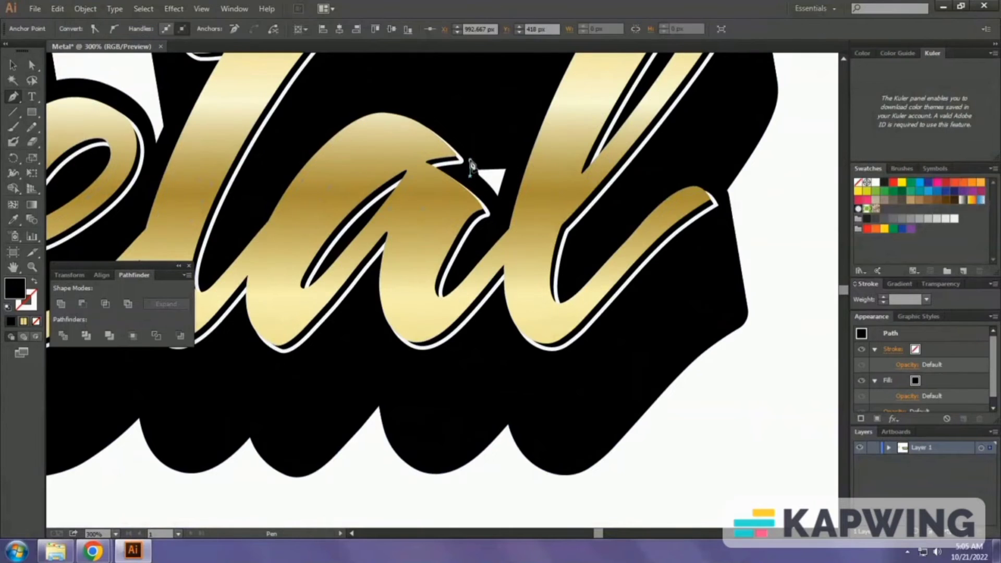
left_click(513, 149)
left_click(512, 165)
left_click(502, 202)
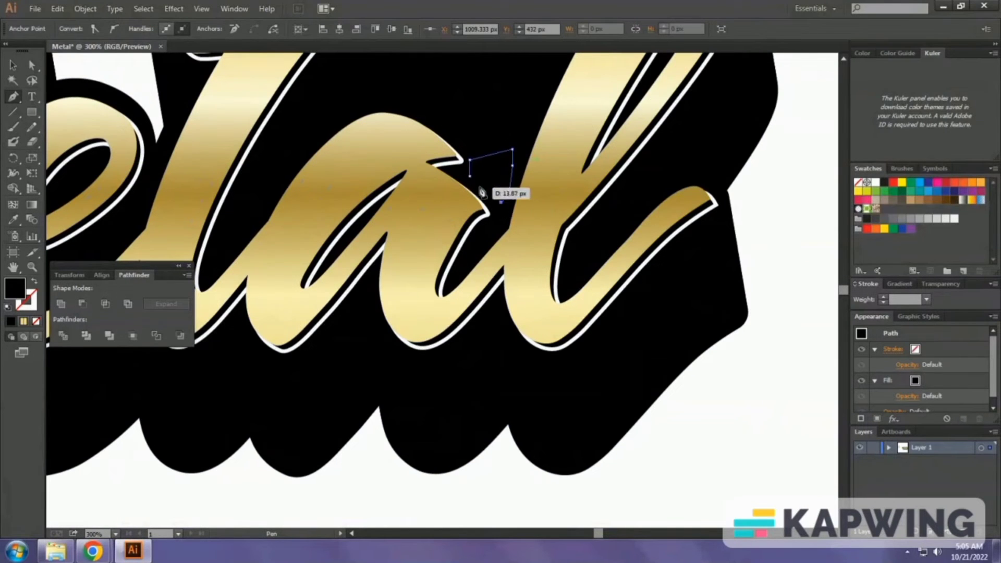
left_click(470, 176)
scroll(495, 195, "down", 3)
key("ctrl+minus")
key("ctrl+minus")
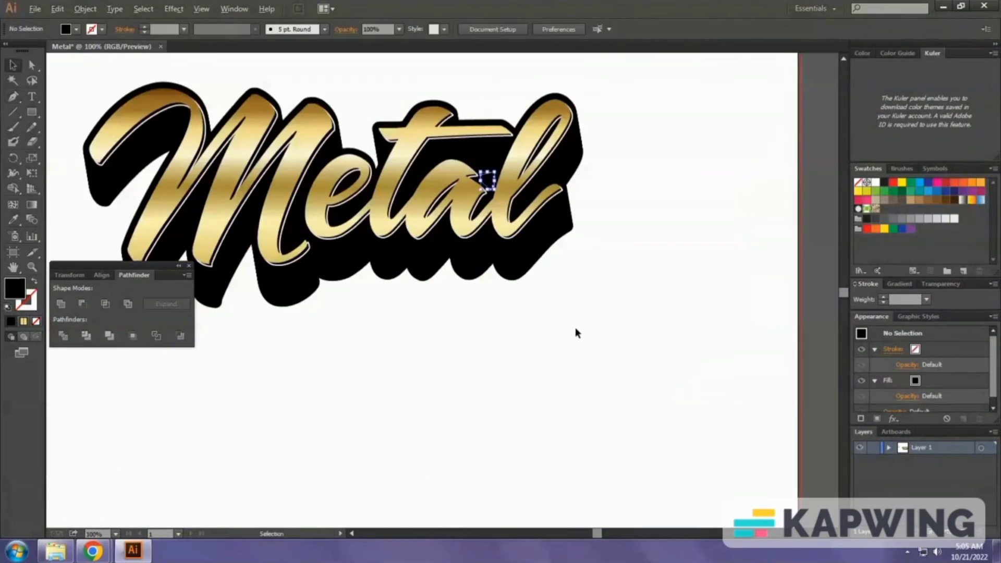
Select the entire lettering together with the black patch and group it
key("v")
left_click_drag(595, 330, 285, 167)
left_click_drag(366, 189, 586, 314)
Isolate the lettering group, select its black shapes with the Magic Wand and set their fill to #000000
double_click(445, 255)
key("y")
left_click(446, 256)
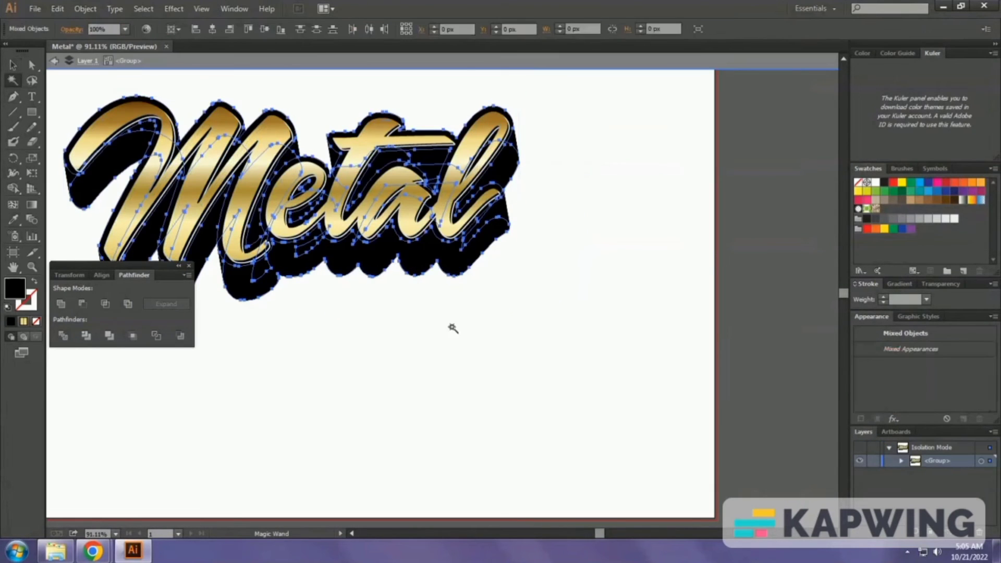
double_click(13, 290)
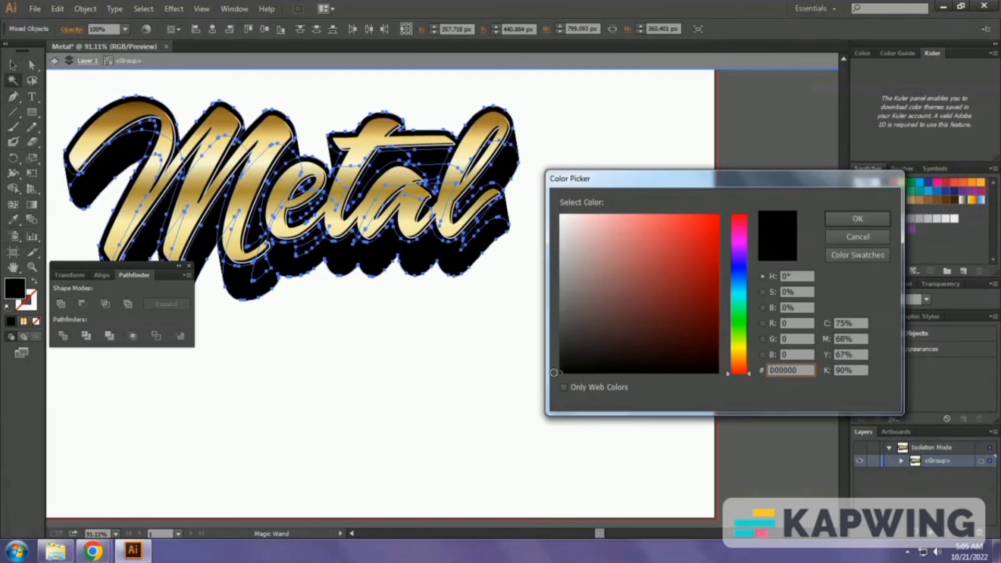
left_click(872, 220)
key("v")
double_click(627, 312)
scroll(626, 312, "down", 2)
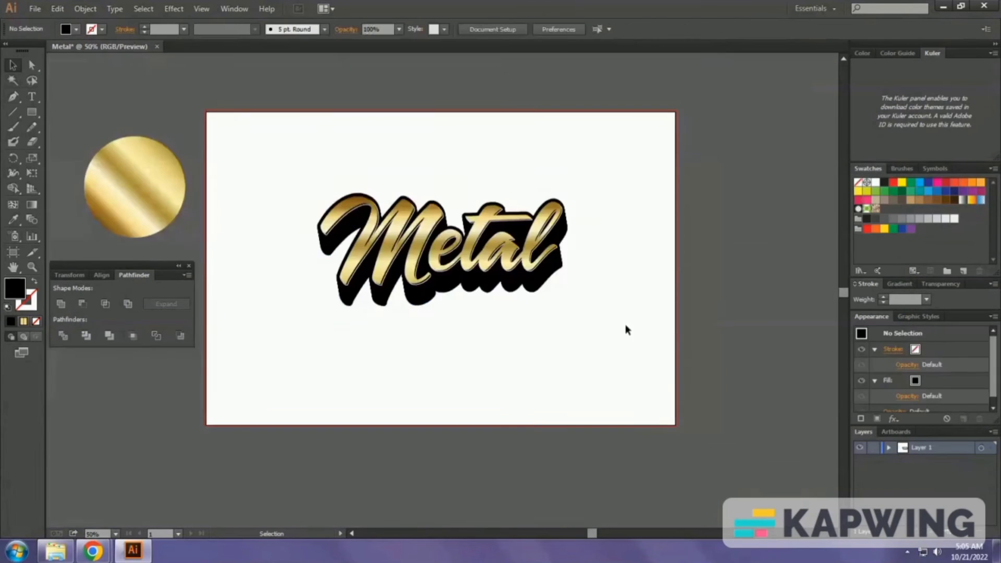
Delete the gold gradient circle beside the artboard
left_click_drag(626, 326, 312, 167)
left_click(166, 187)
key("Delete")
Select the grouped lettering and centre it vertically and horizontally on the artboard
left_click_drag(242, 170, 585, 297)
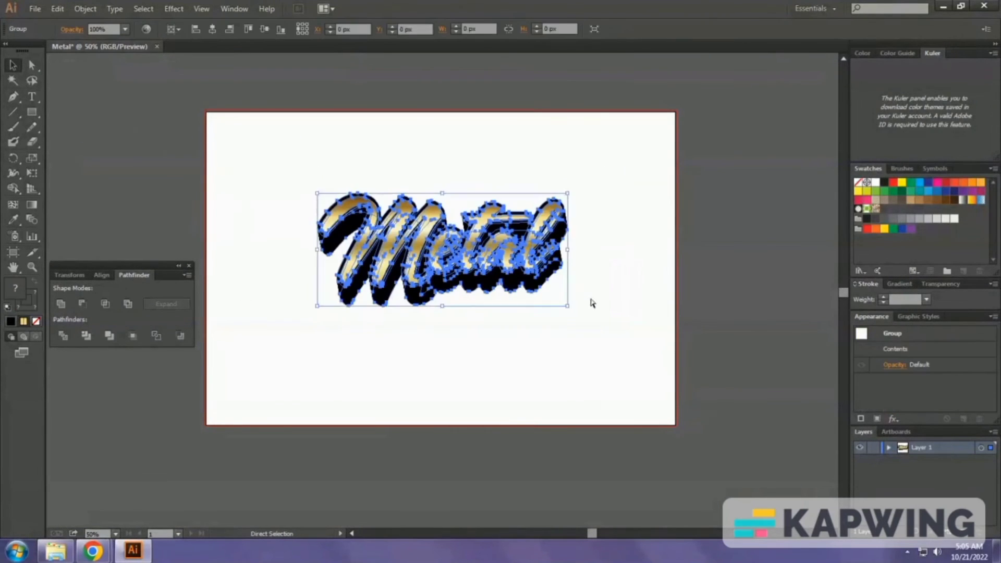
key("ctrl+g")
left_click(230, 29)
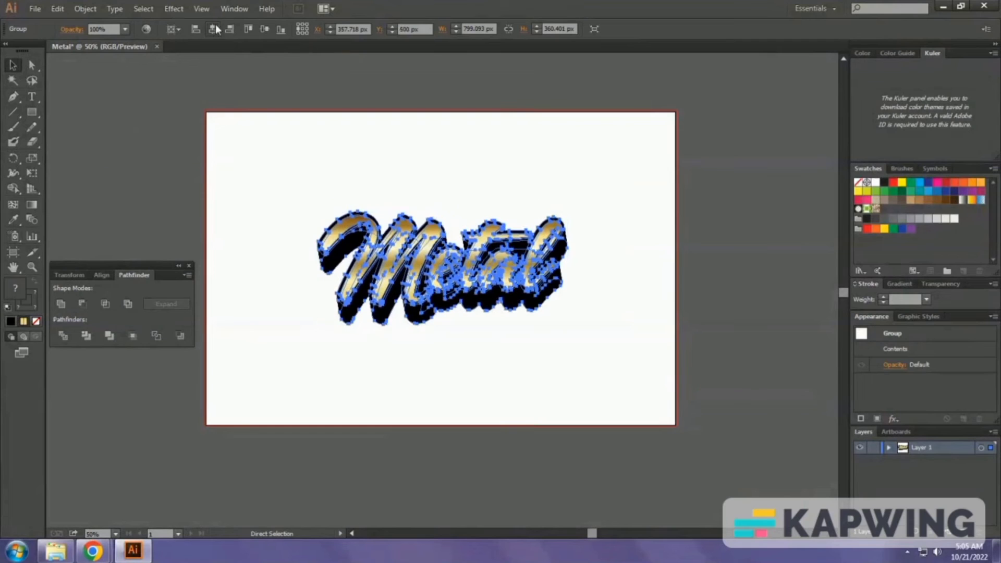
left_click(215, 28)
left_click(196, 157)
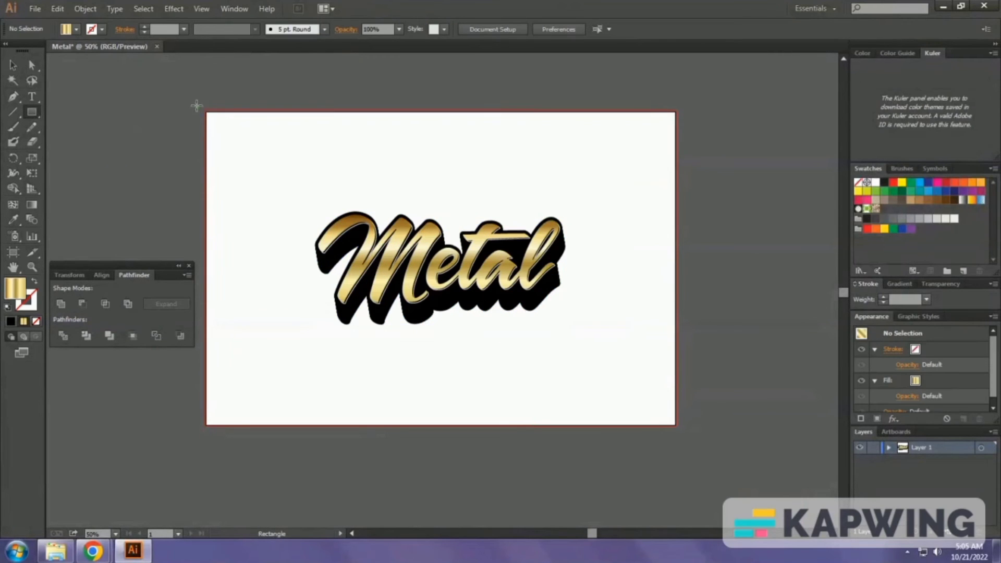
Cover the artboard with a light grey rectangle about 1558 × 1050 px, placed behind the lettering
left_click_drag(198, 104, 685, 431)
key("ctrl+shift+bracketleft")
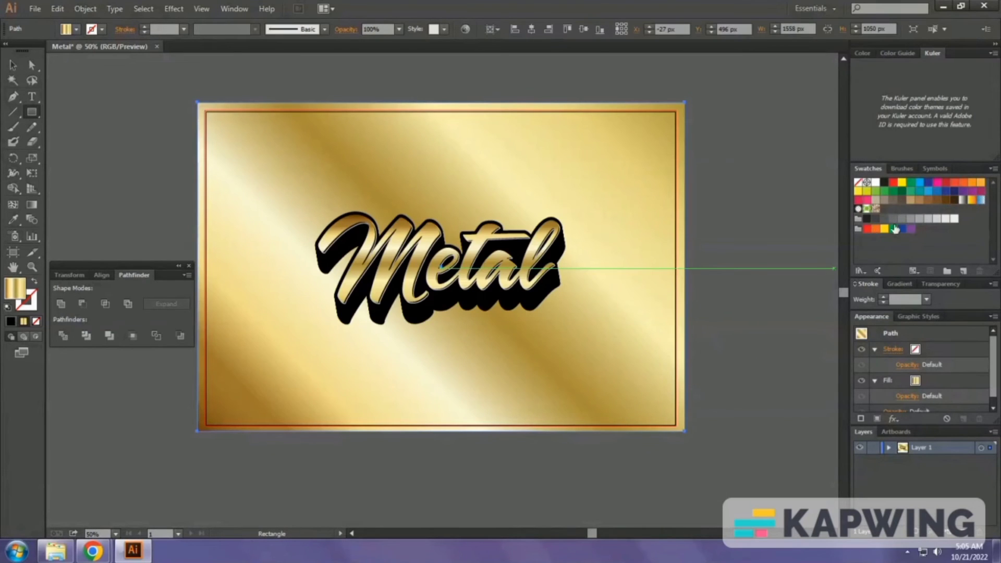
left_click(945, 220)
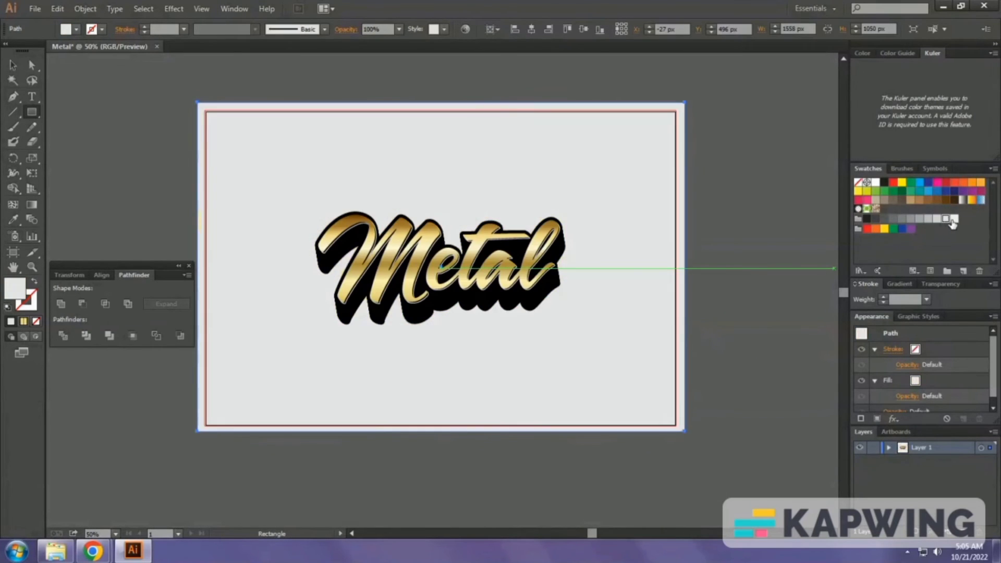
Apply the white-to-black linear gradient to the background rectangle and reverse its direction
left_click(901, 284)
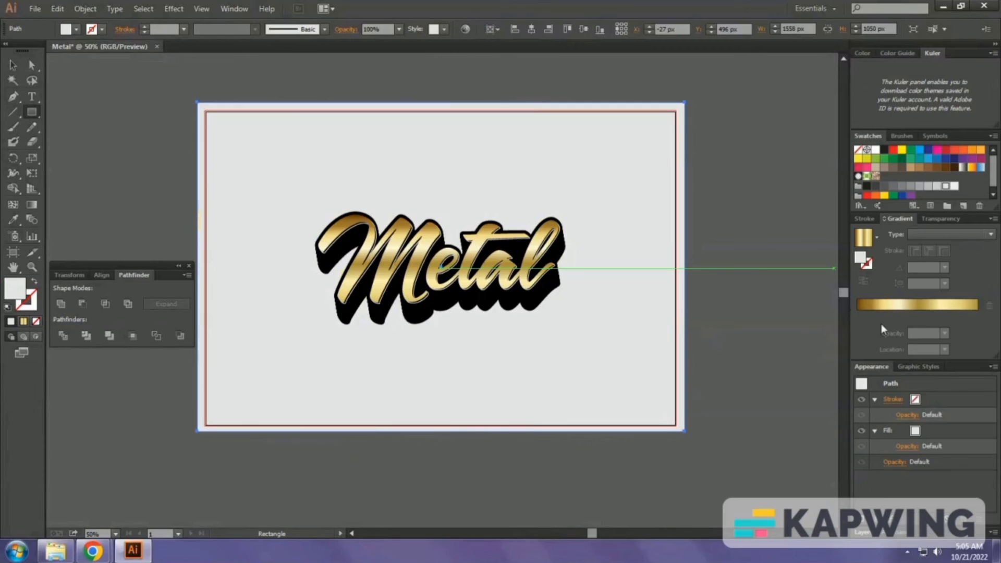
left_click(878, 238)
left_click(867, 262)
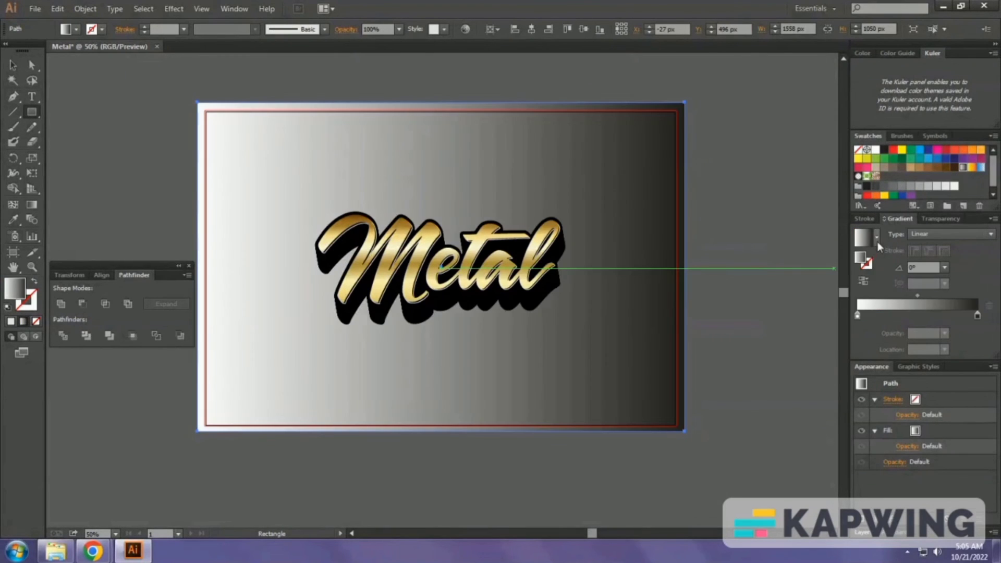
left_click(864, 280)
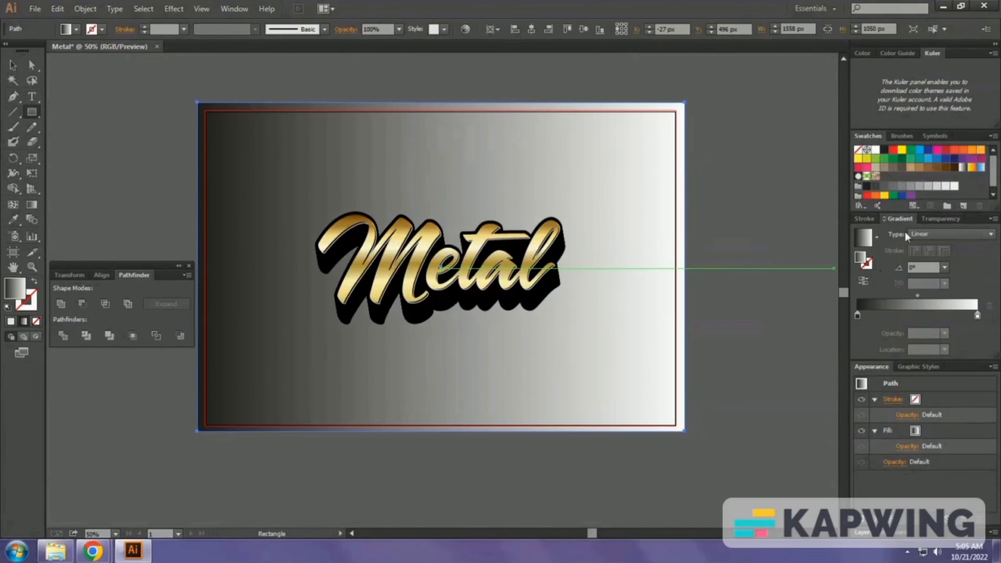
Recolor the background gradient with a medium grey stop at 0% and a light grey stop at 100%
left_click_drag(944, 186, 927, 307)
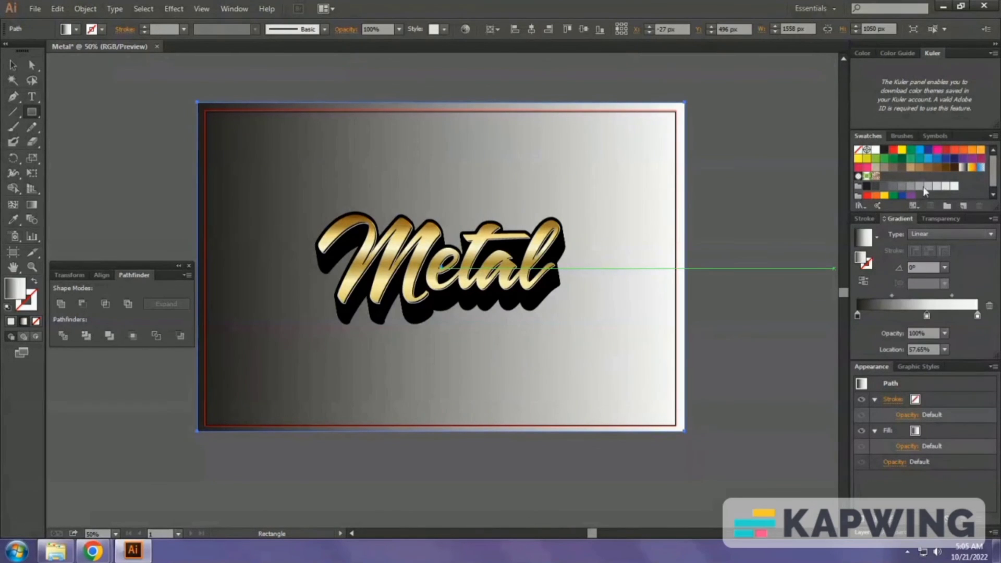
left_click_drag(911, 186, 859, 316)
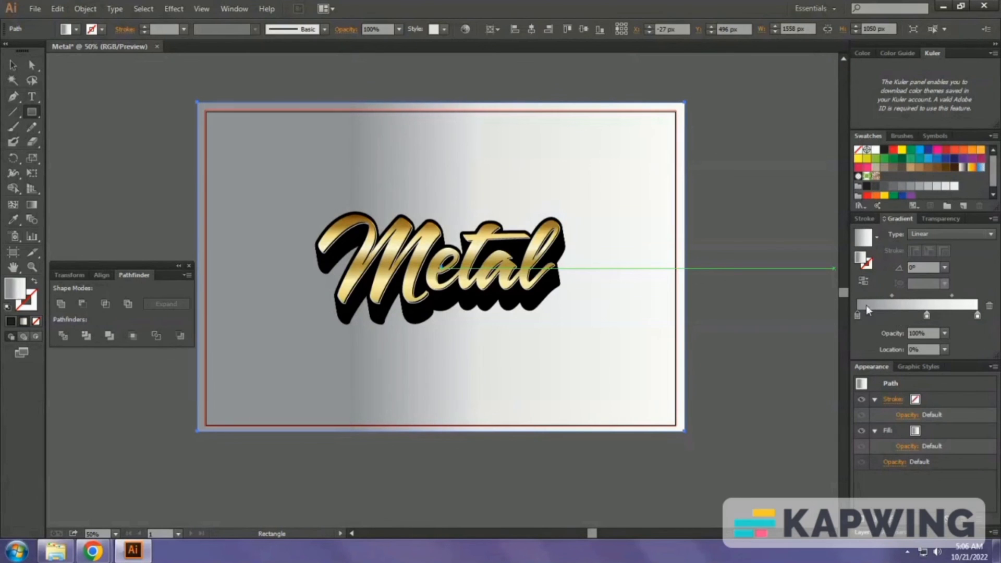
left_click(978, 316)
left_click_drag(927, 315, 987, 318)
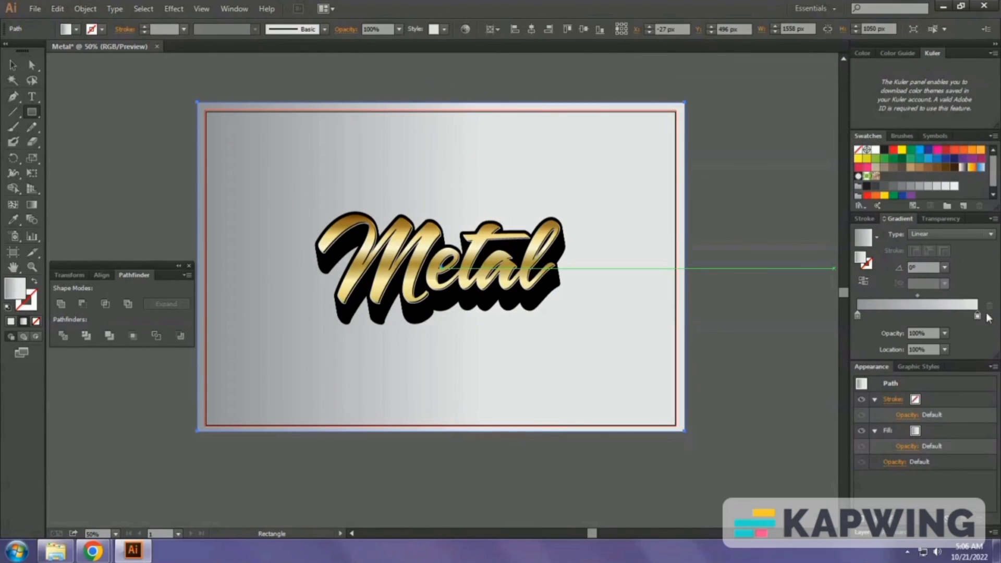
Change the background gradient to radial and reverse it so the light grey lies in the centre
left_click(944, 237)
left_click(945, 252)
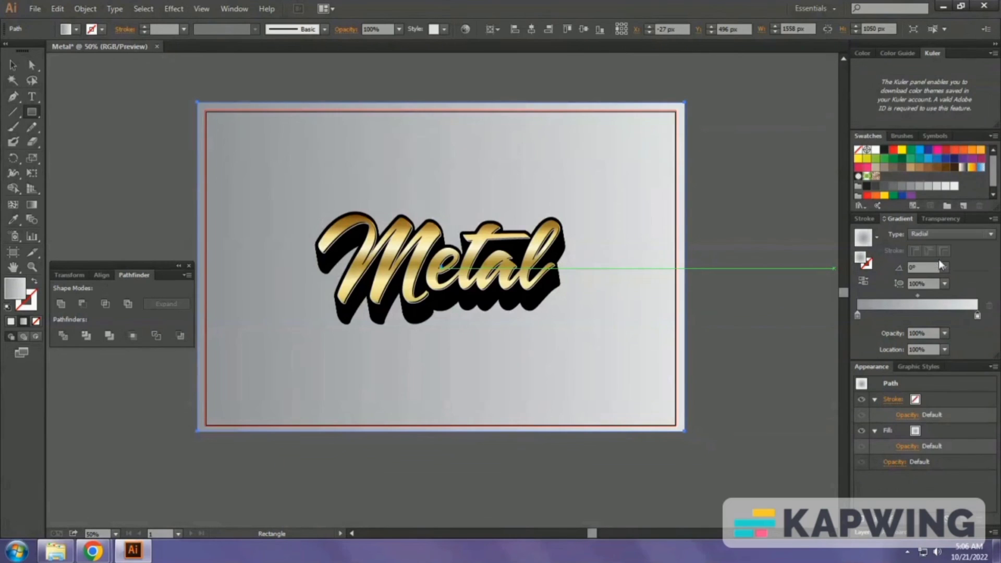
left_click(865, 283)
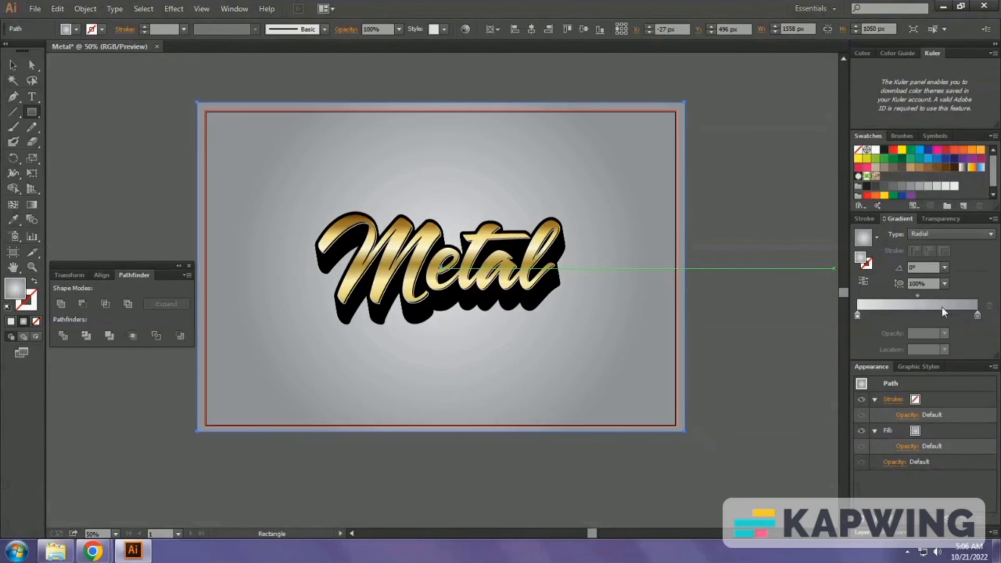
key("v")
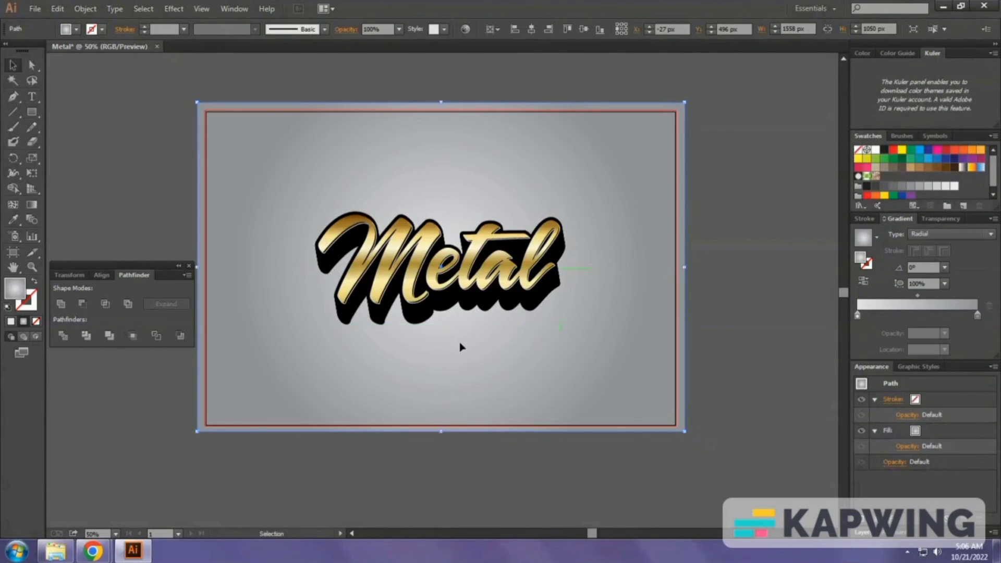
key("ctrl+shift+a")
View the finished lettering enlarged in full-screen mode
key("ctrl+plus")
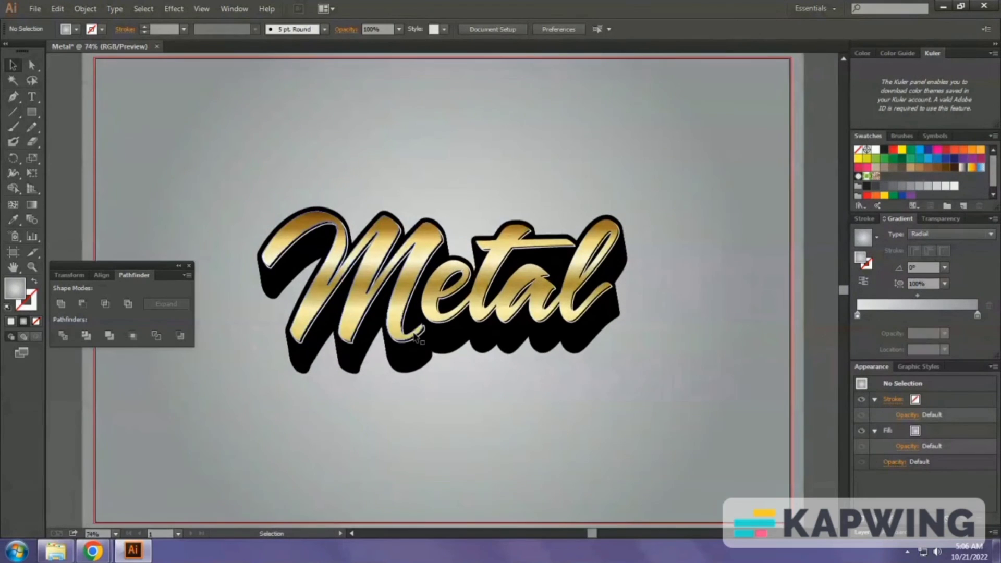
key("f")
key("f")
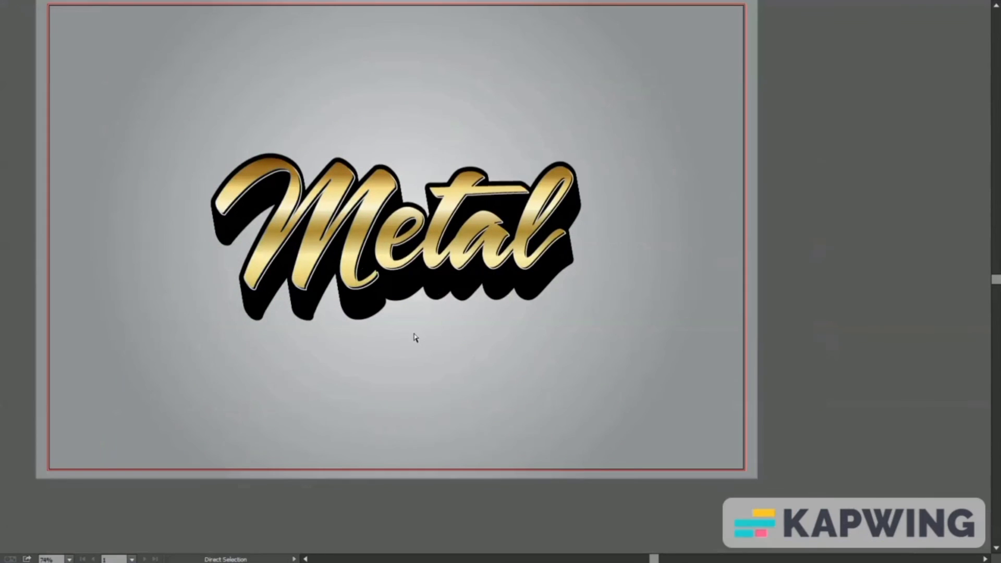
key("ctrl+plus")
key("ctrl+plus")
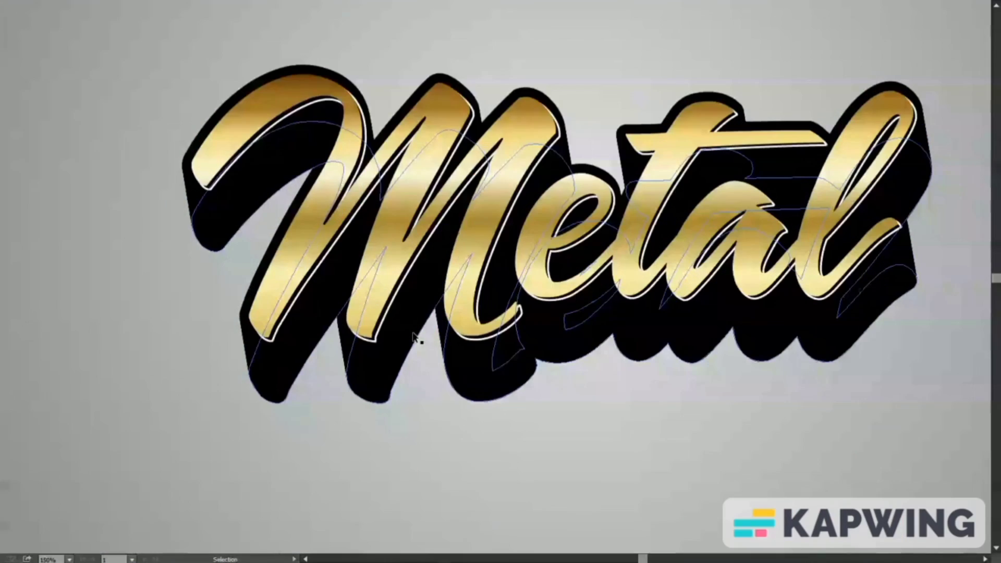
left_click(211, 405)
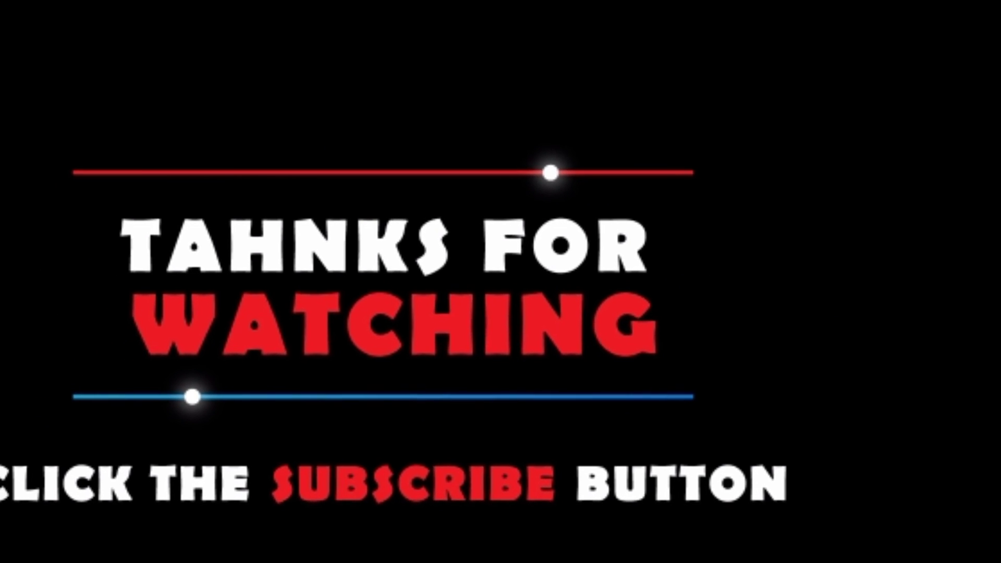